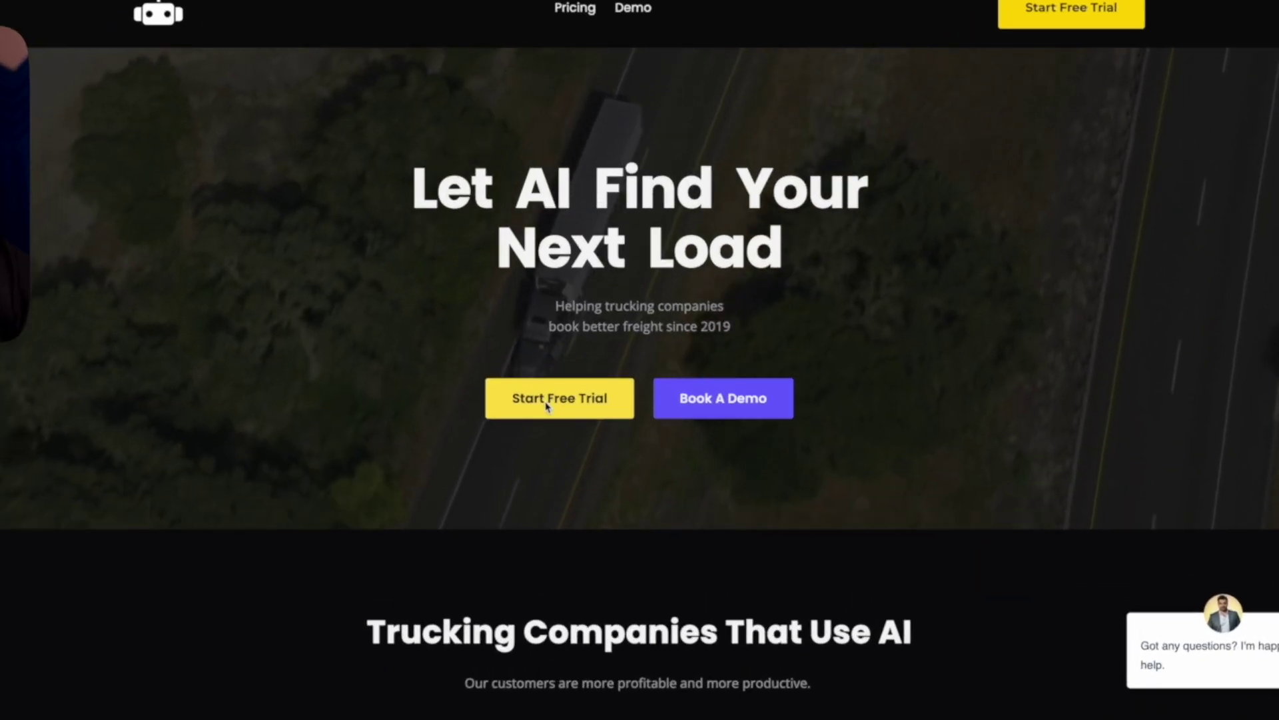
Add the Dispatch Robot extension to Chrome from its Web Store listing and confirm the install
left_click(546, 404)
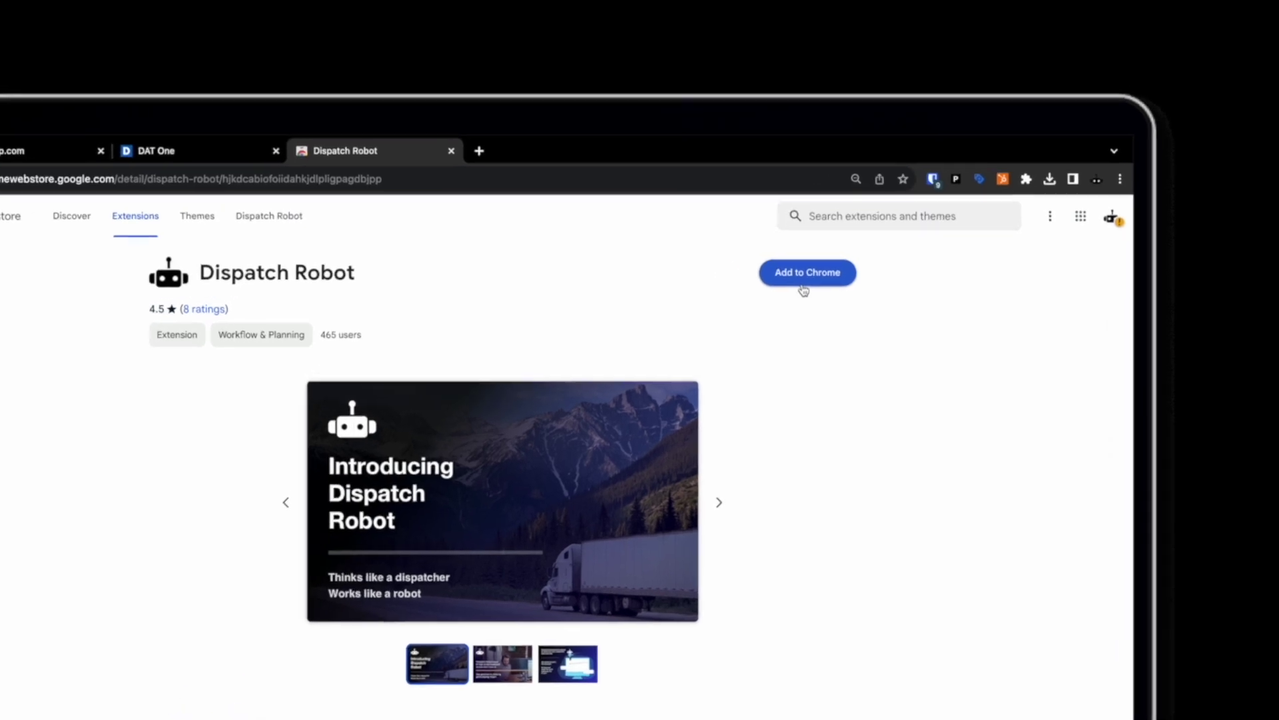
left_click(880, 141)
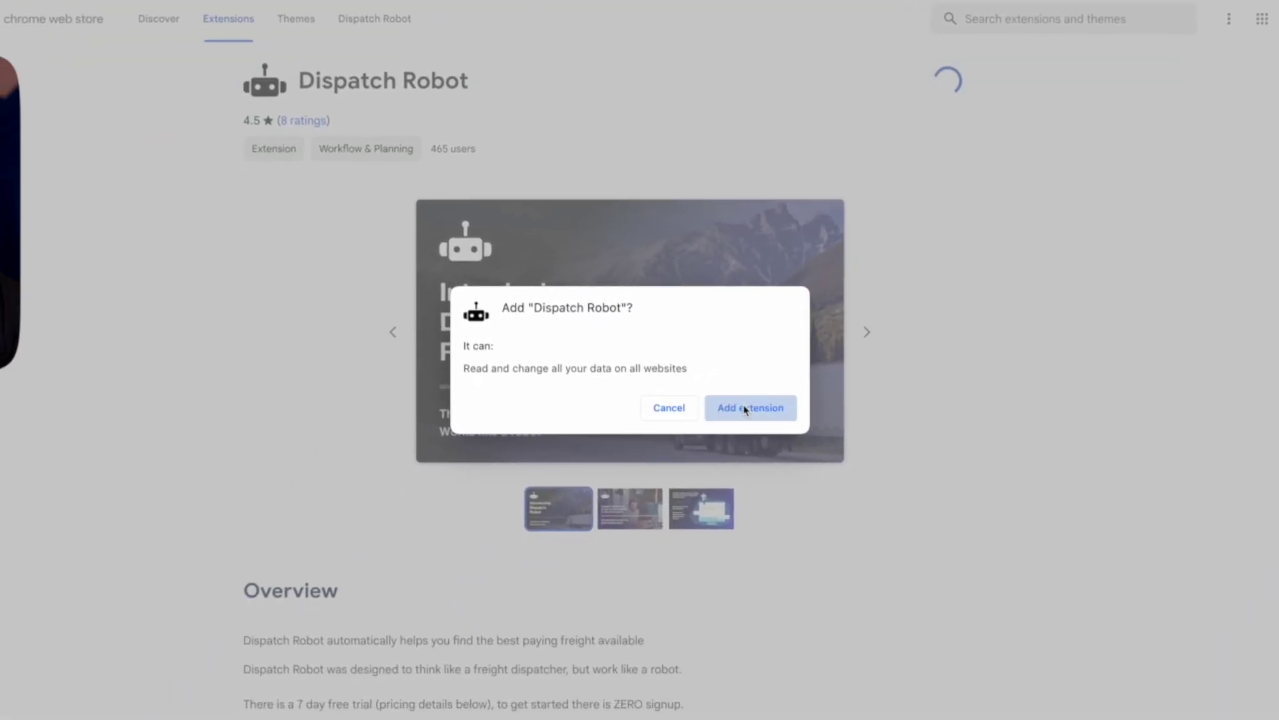
left_click(596, 598)
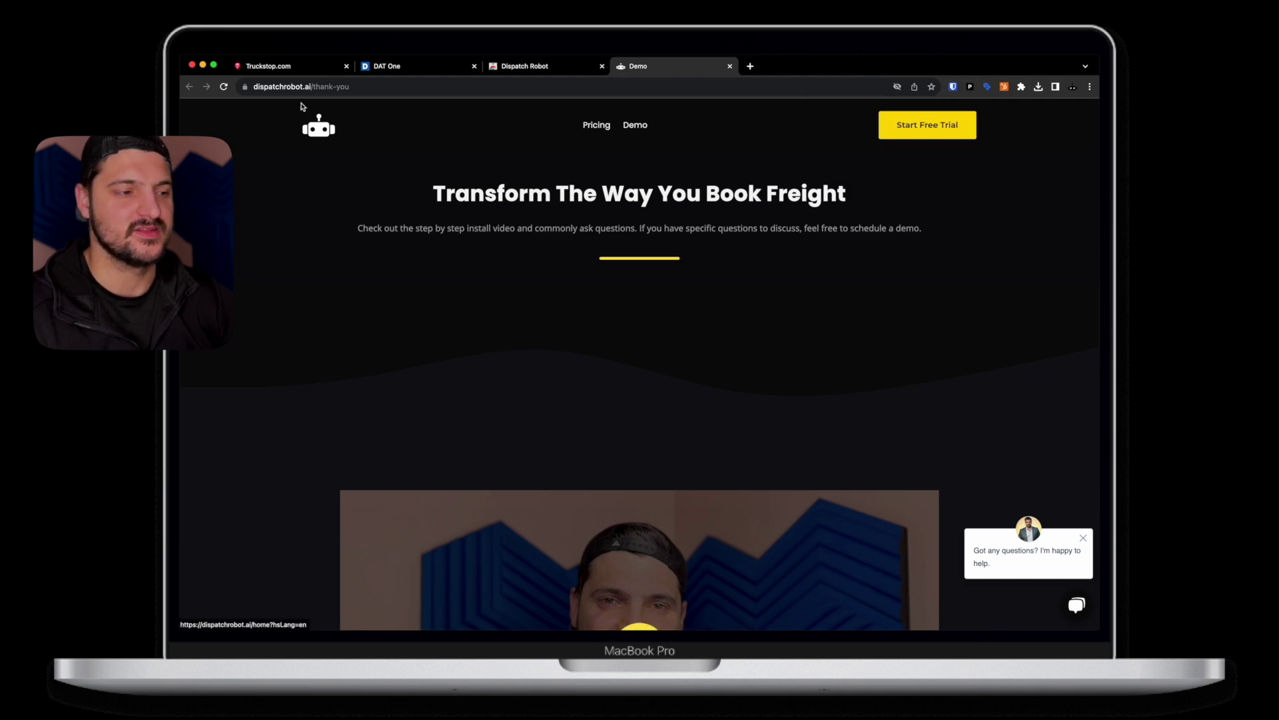
Reload the Truckstop load search so Dispatch Robot appears, and start its Google sign-in
left_click(268, 66)
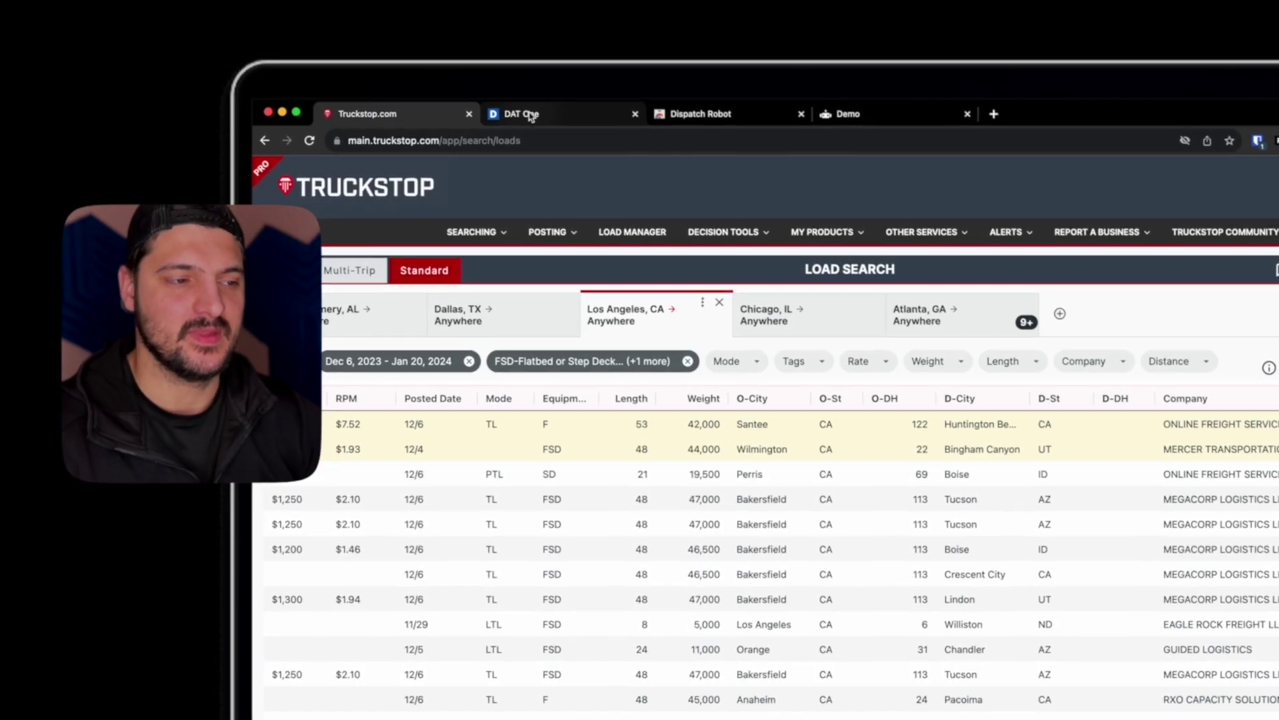
left_click(531, 117)
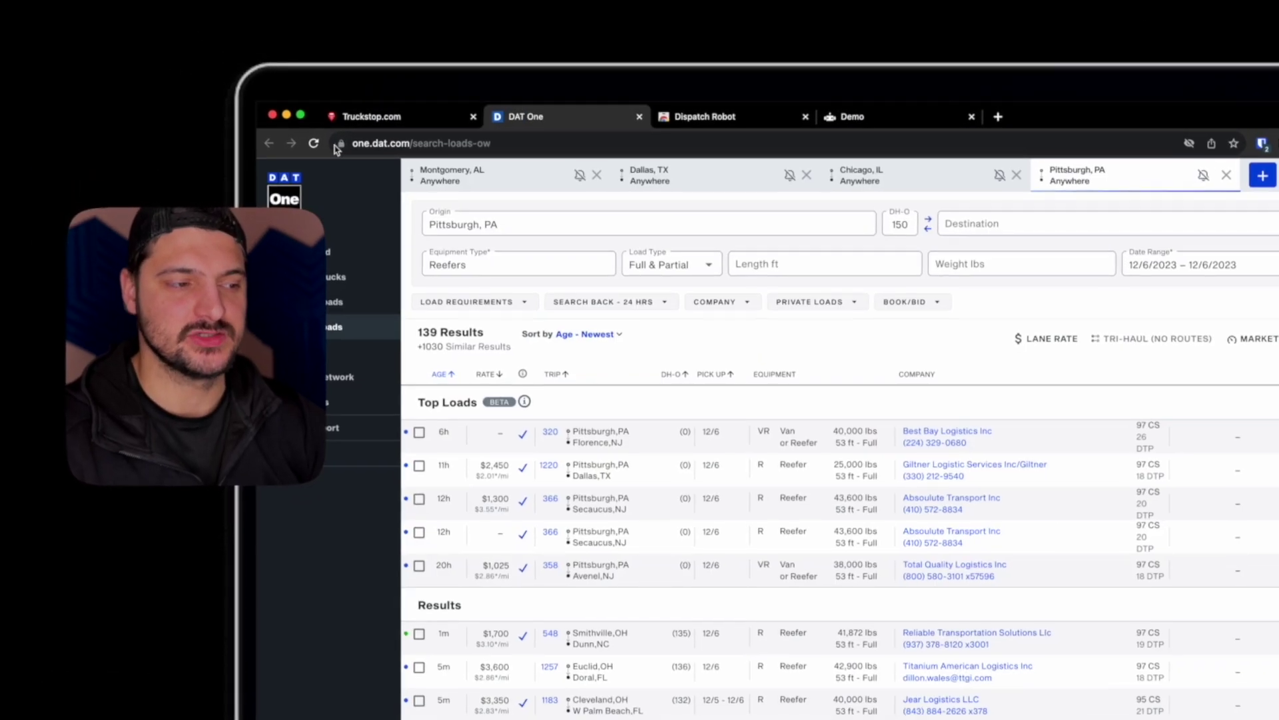
left_click(370, 114)
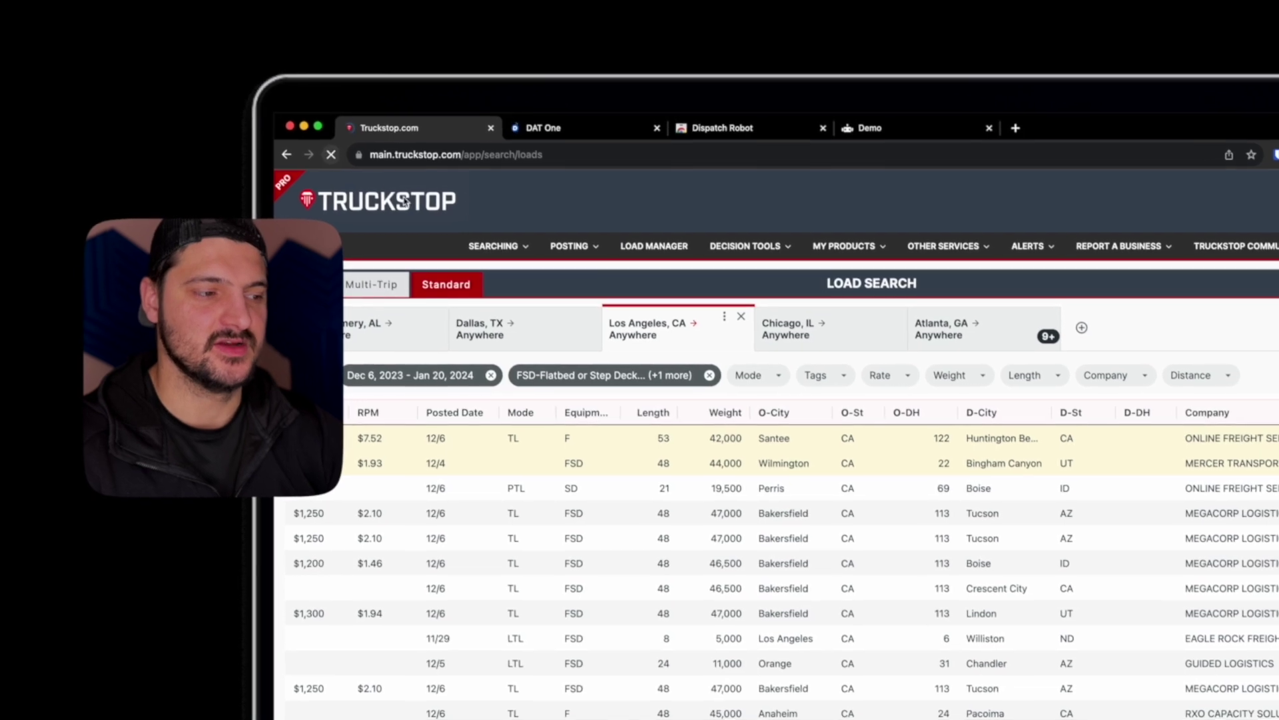
left_click(328, 153)
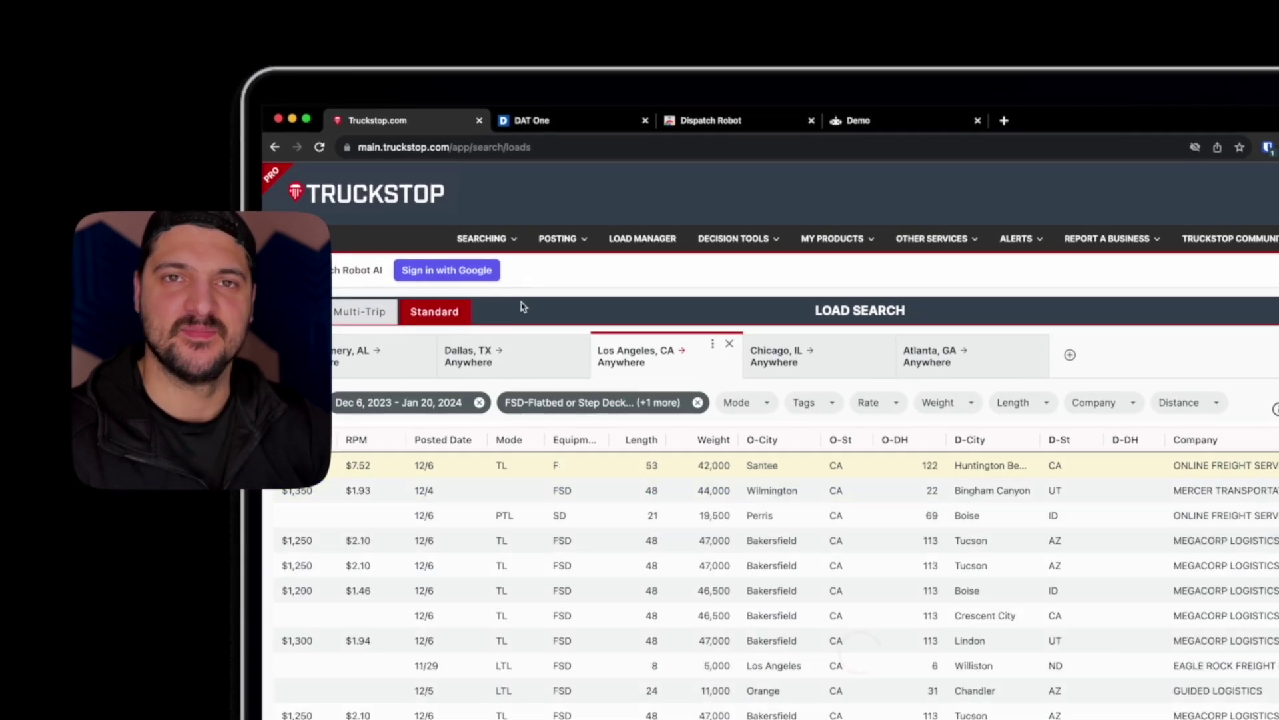
left_click(478, 275)
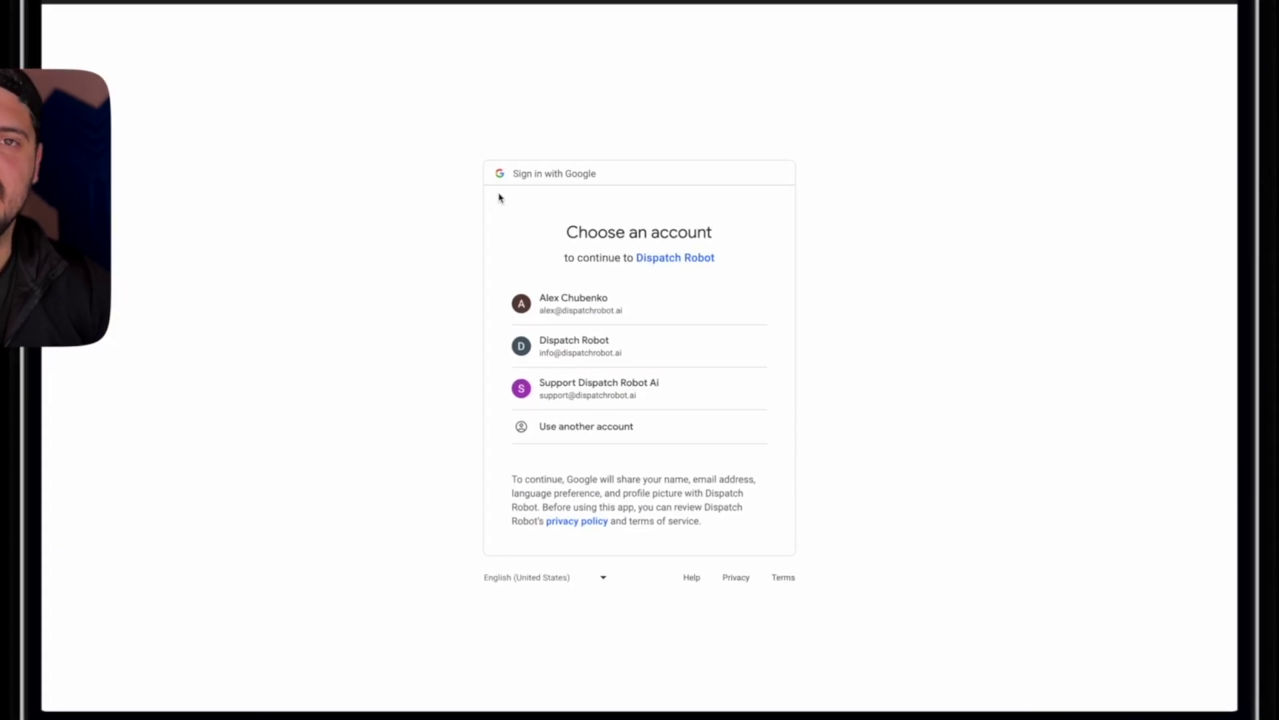
Choose the Google account and allow Dispatch Robot access to it
left_click(567, 314)
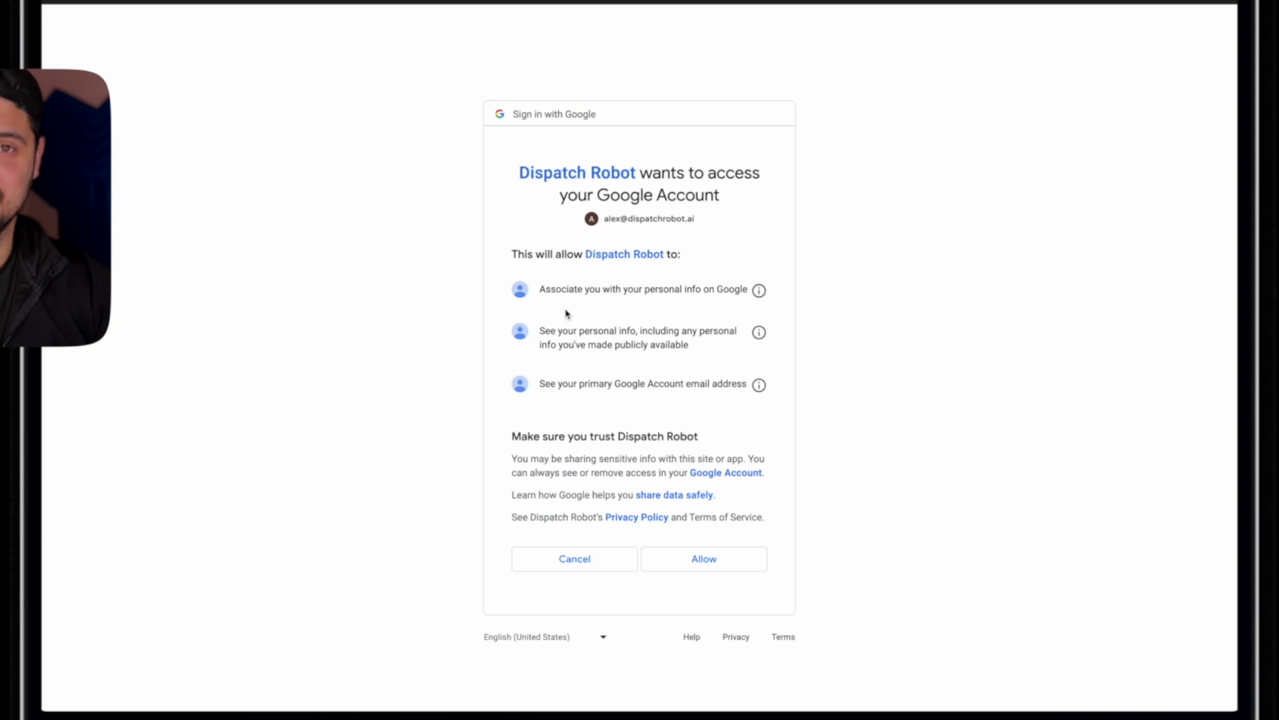
left_click(697, 559)
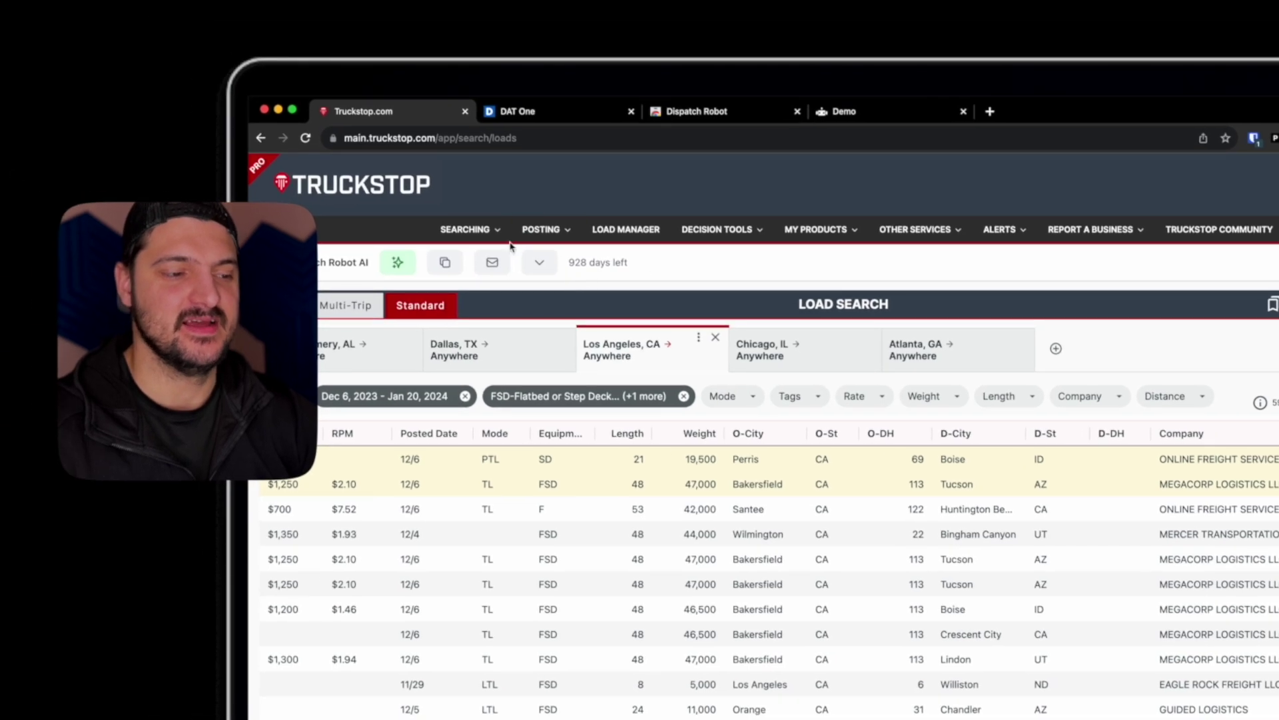
On DAT One, toggle Dispatch Robot's Highlight Best Loads off and back on, and enable load popout
left_click(570, 114)
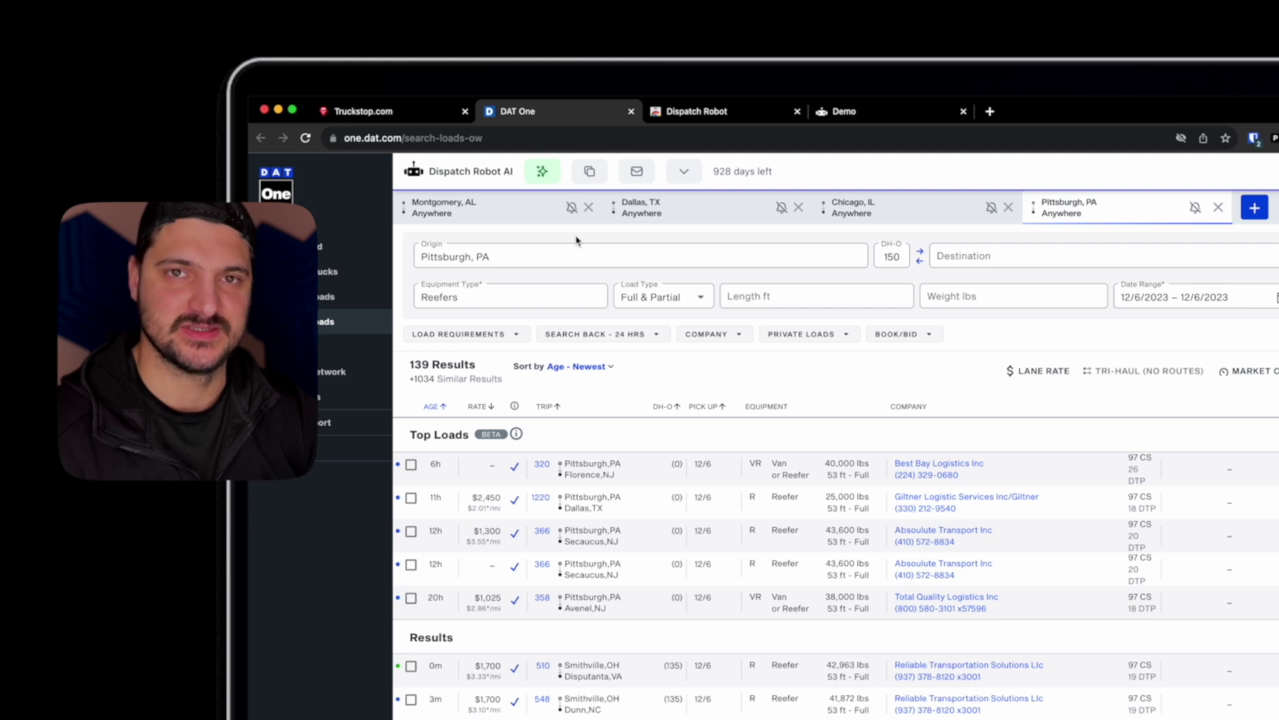
left_click(543, 180)
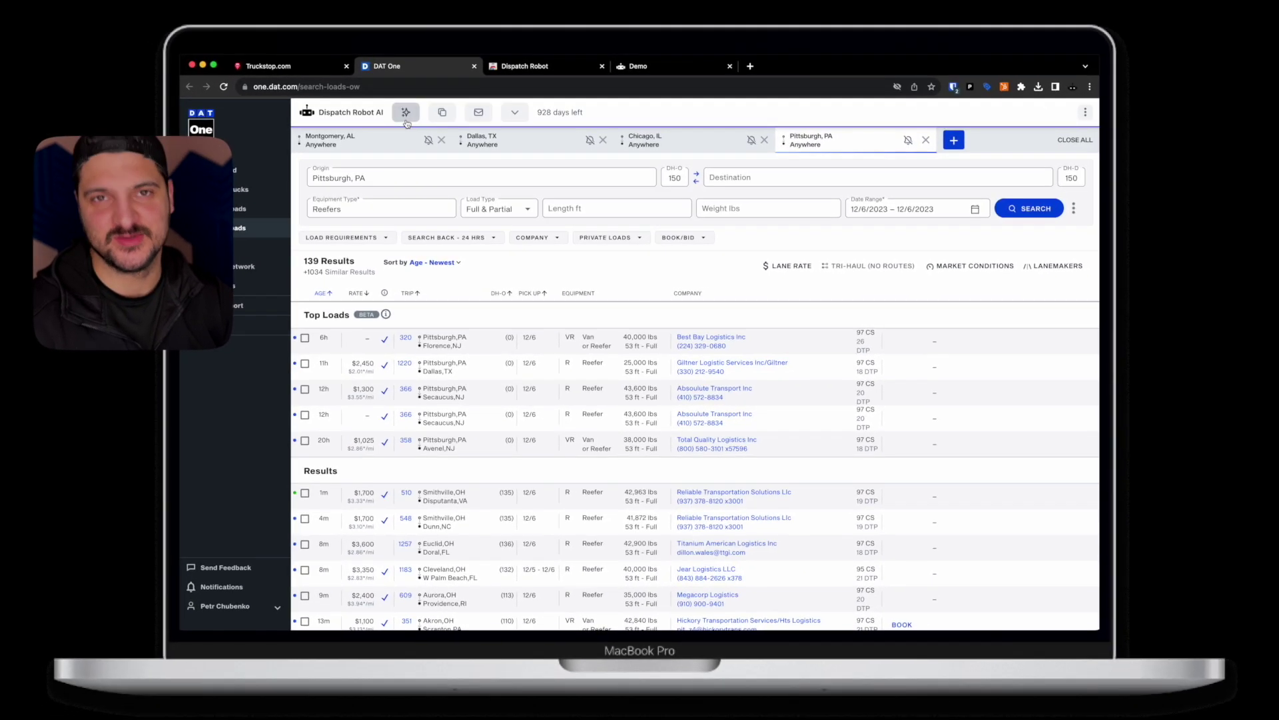
left_click(406, 117)
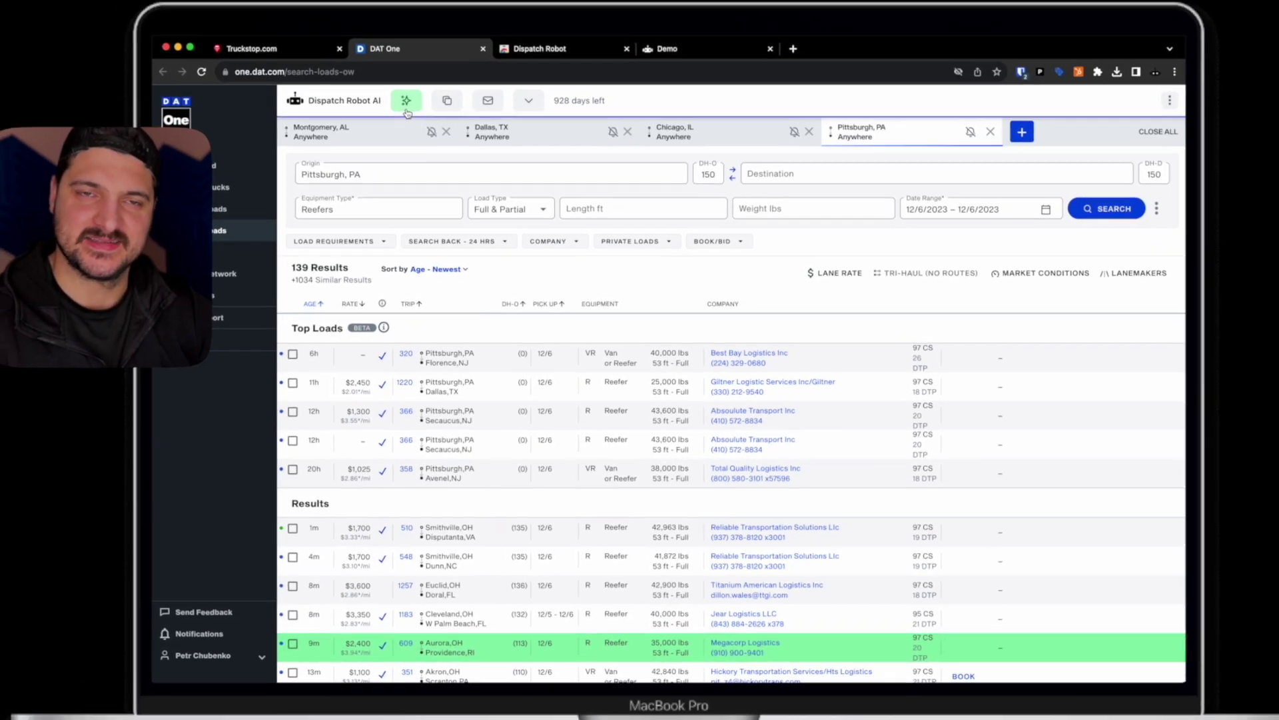
left_click(418, 91)
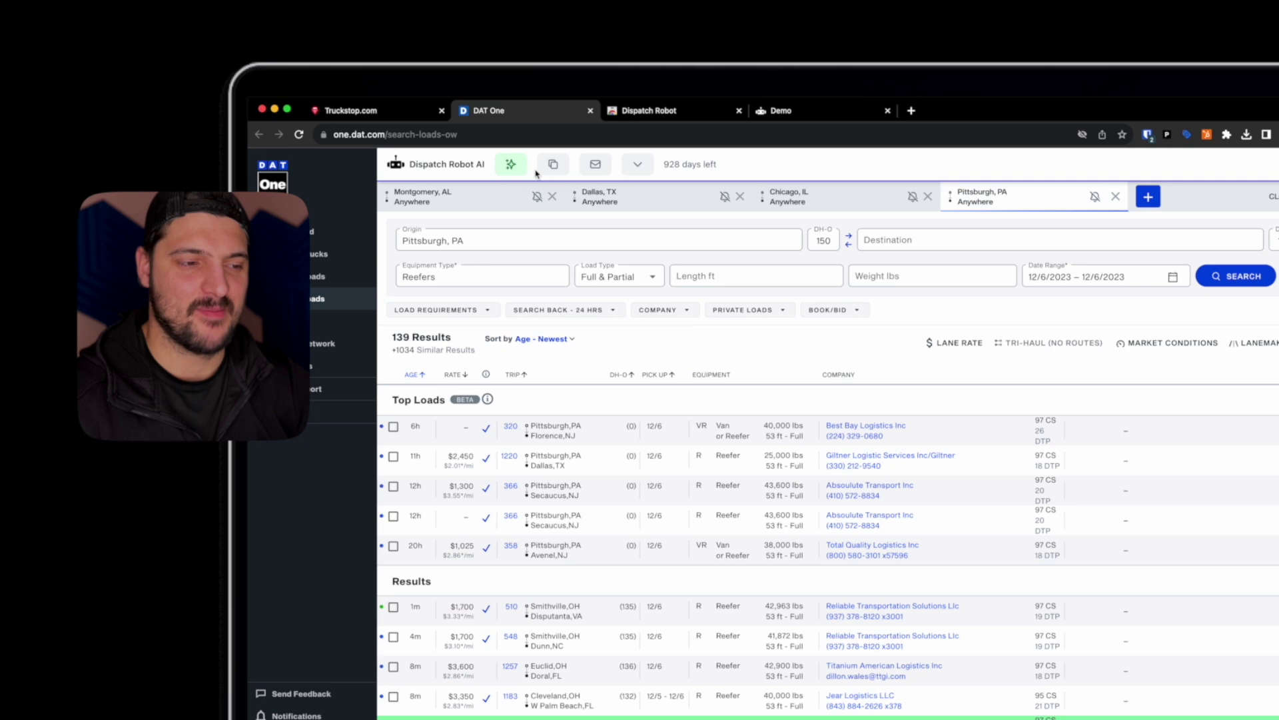
Open the Load Inbox window, move it to the right, and enable popout on Truckstop too
left_click(601, 201)
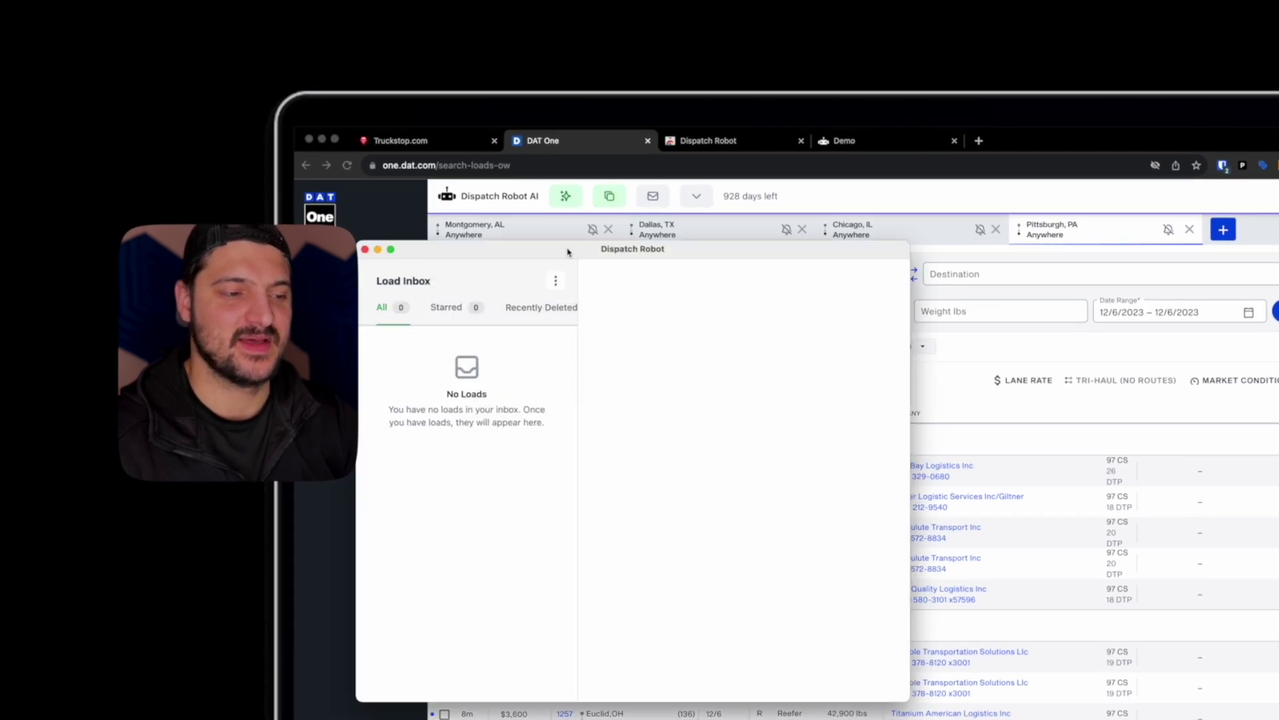
left_click_drag(568, 251, 814, 256)
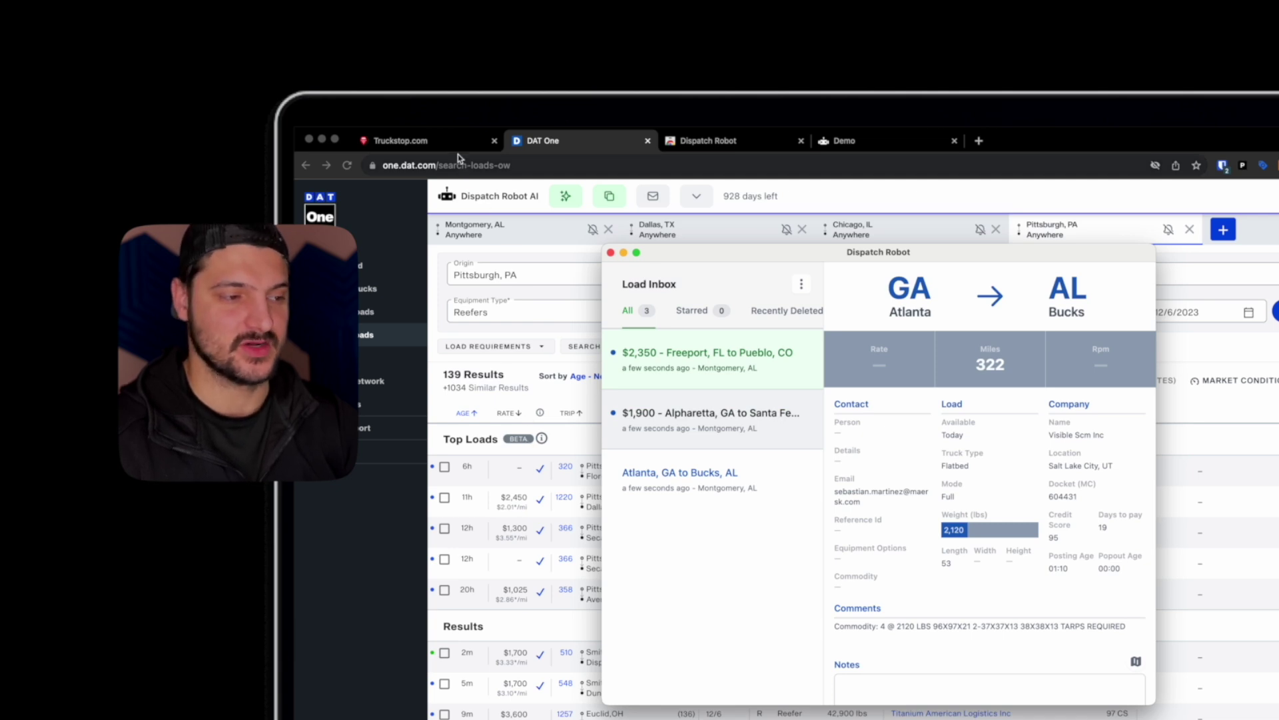
left_click(427, 141)
left_click(475, 280)
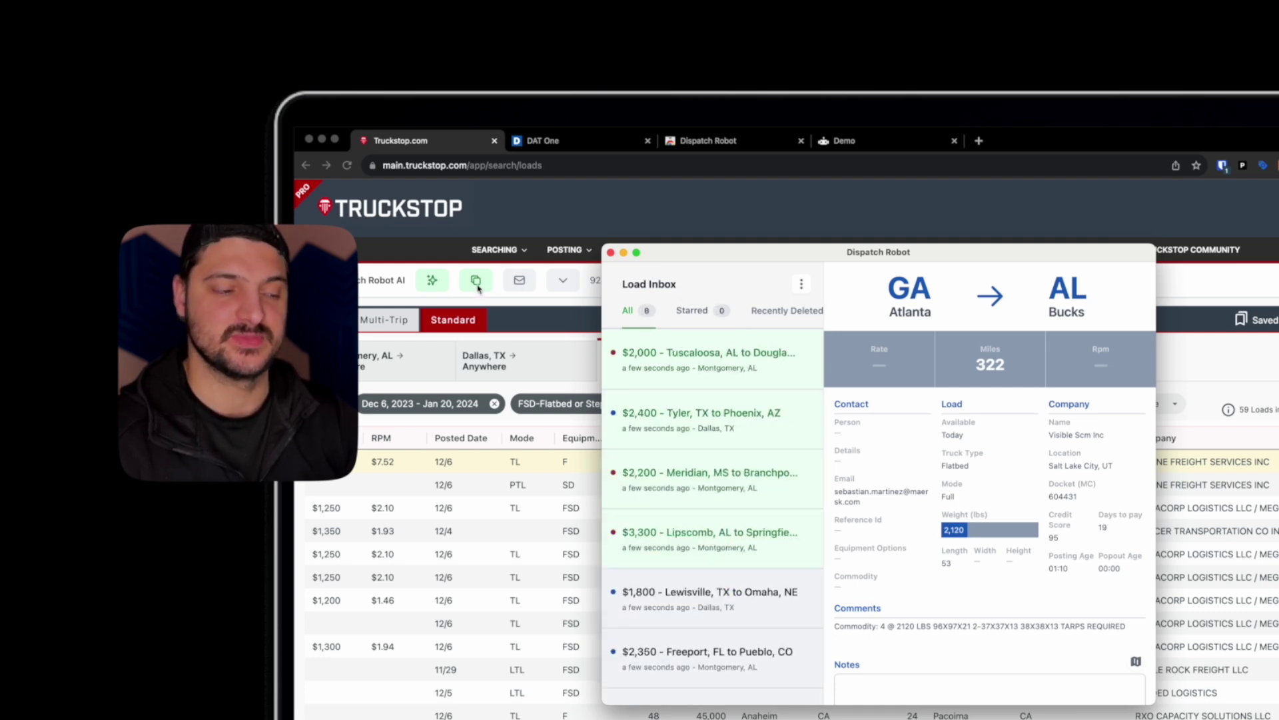
Back on DAT One, view details of the Haslet–Orlando, Bartlett–Endicott and Hiram, OH loads in the inbox
key("ctrl+Tab")
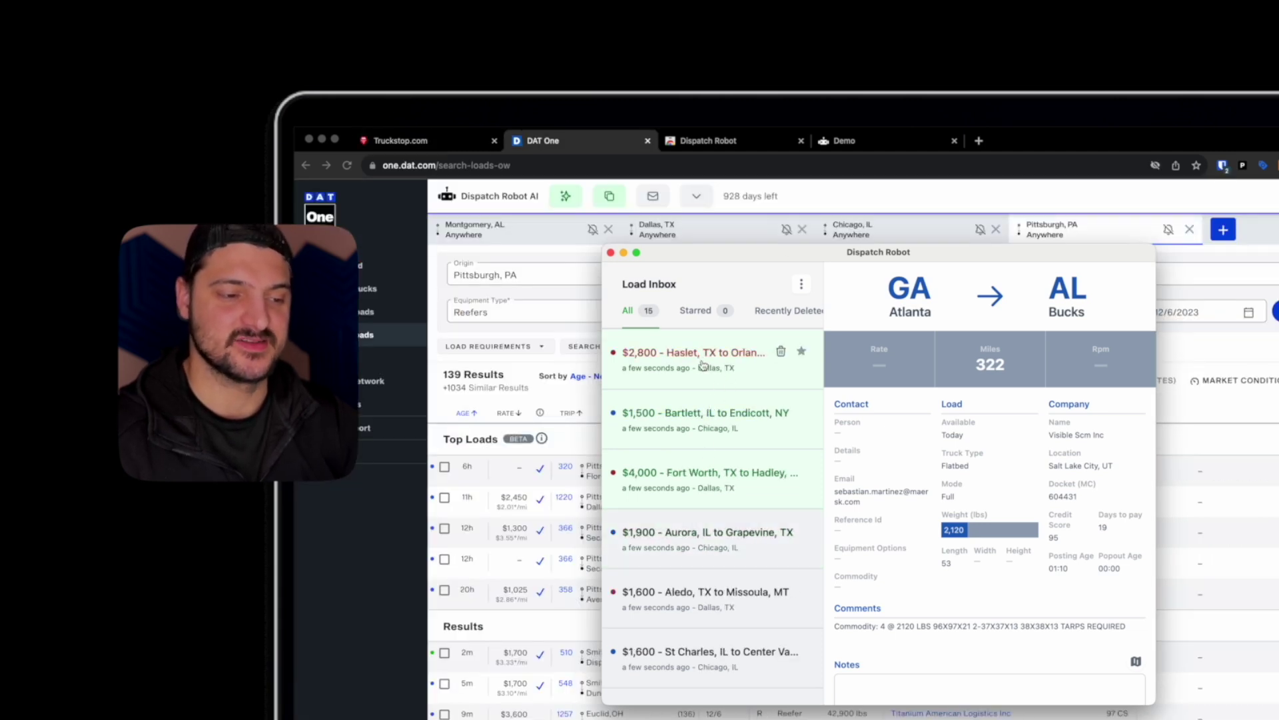
left_click(703, 365)
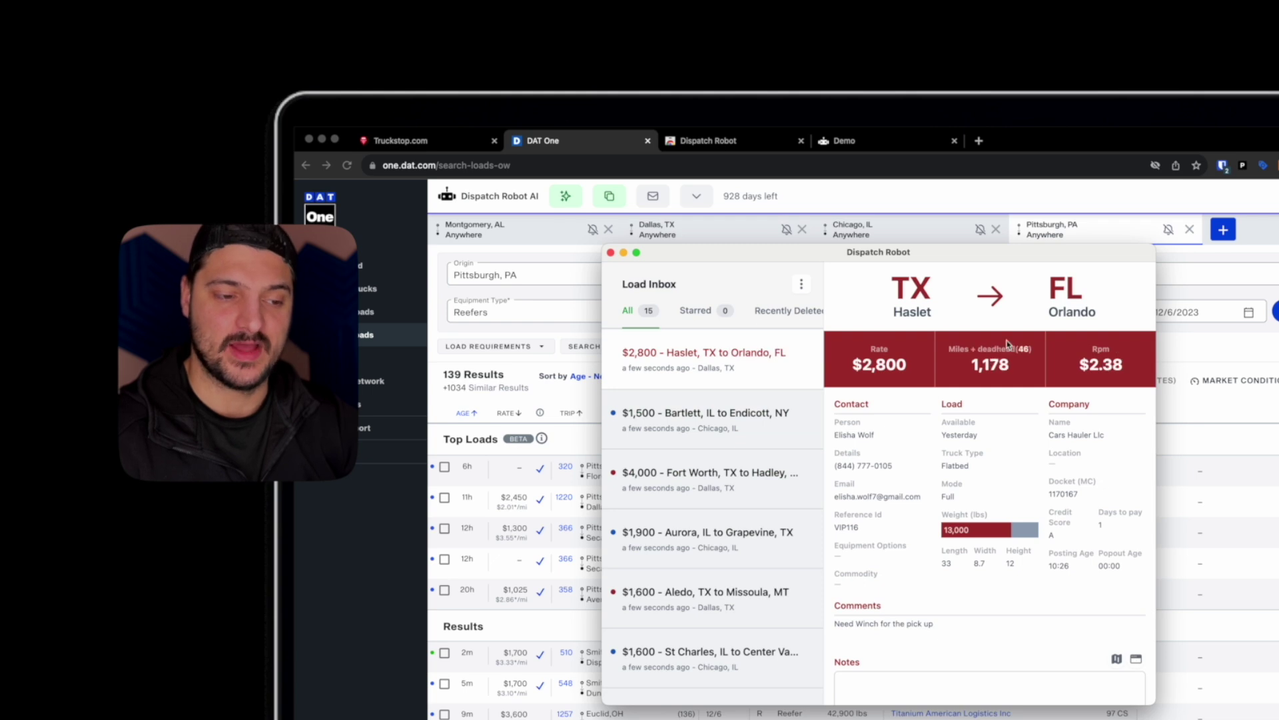
left_click(758, 404)
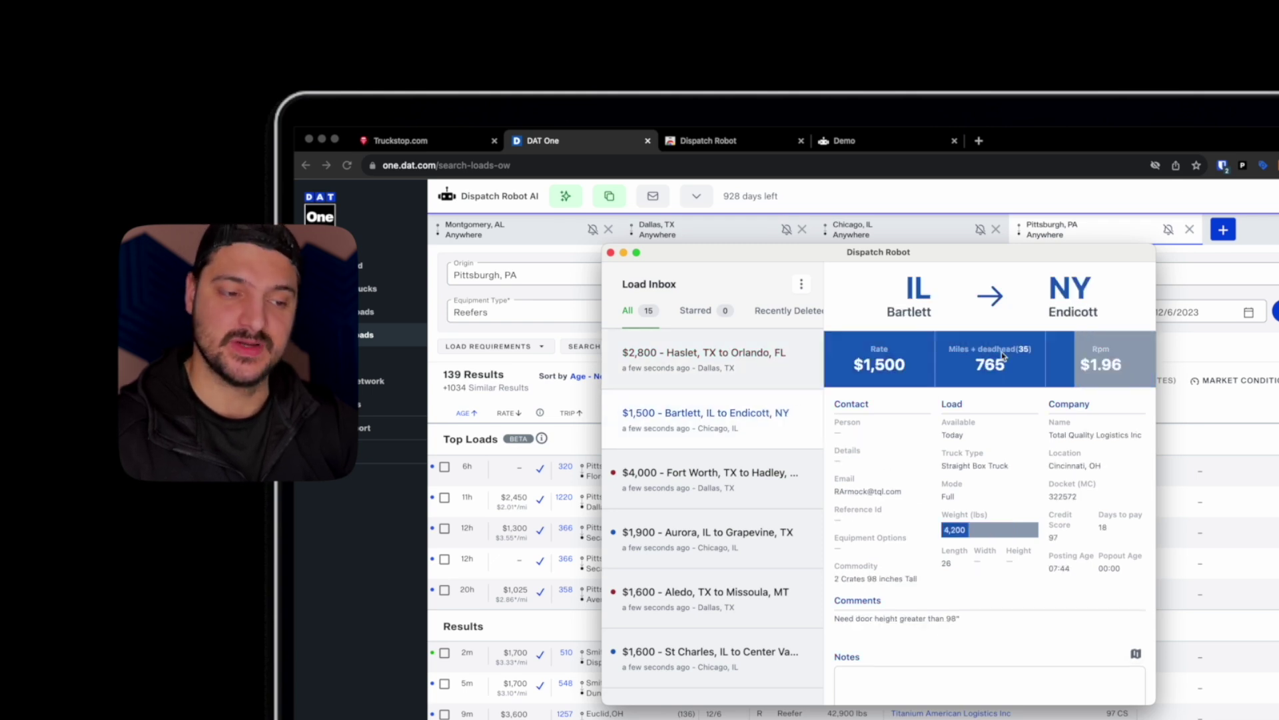
left_click(696, 378)
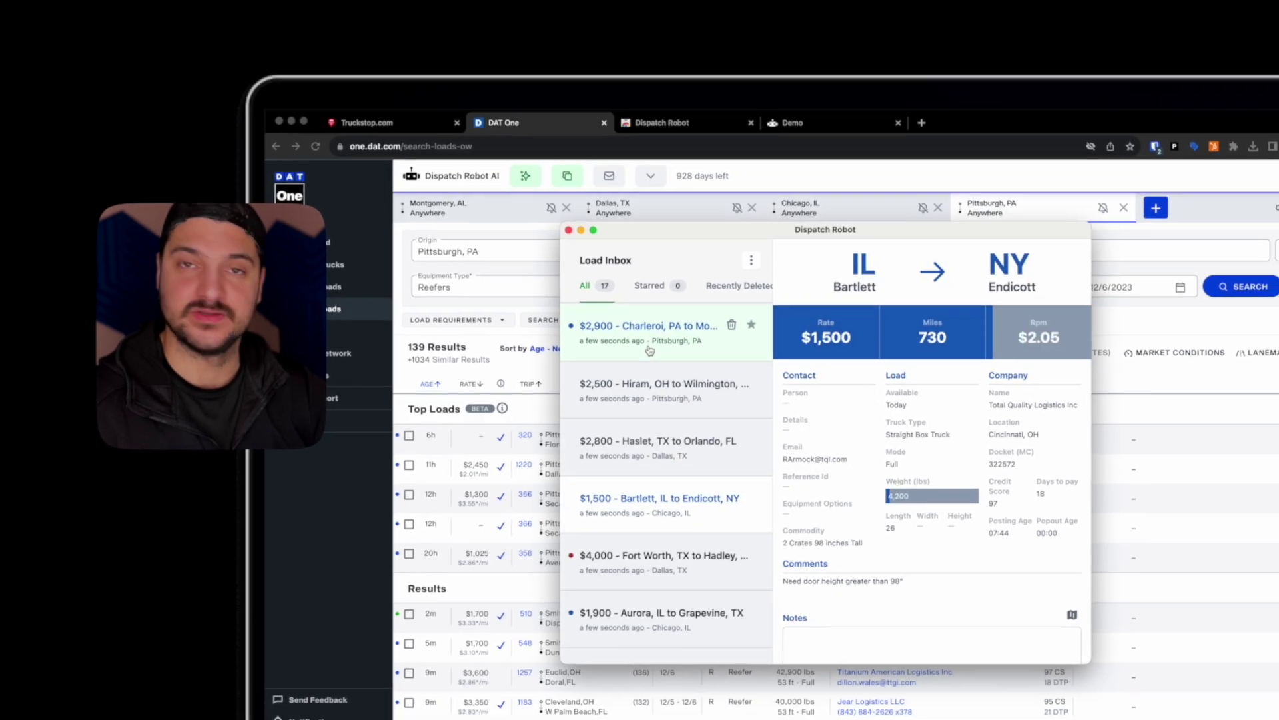
scroll(650, 350, "down", 2)
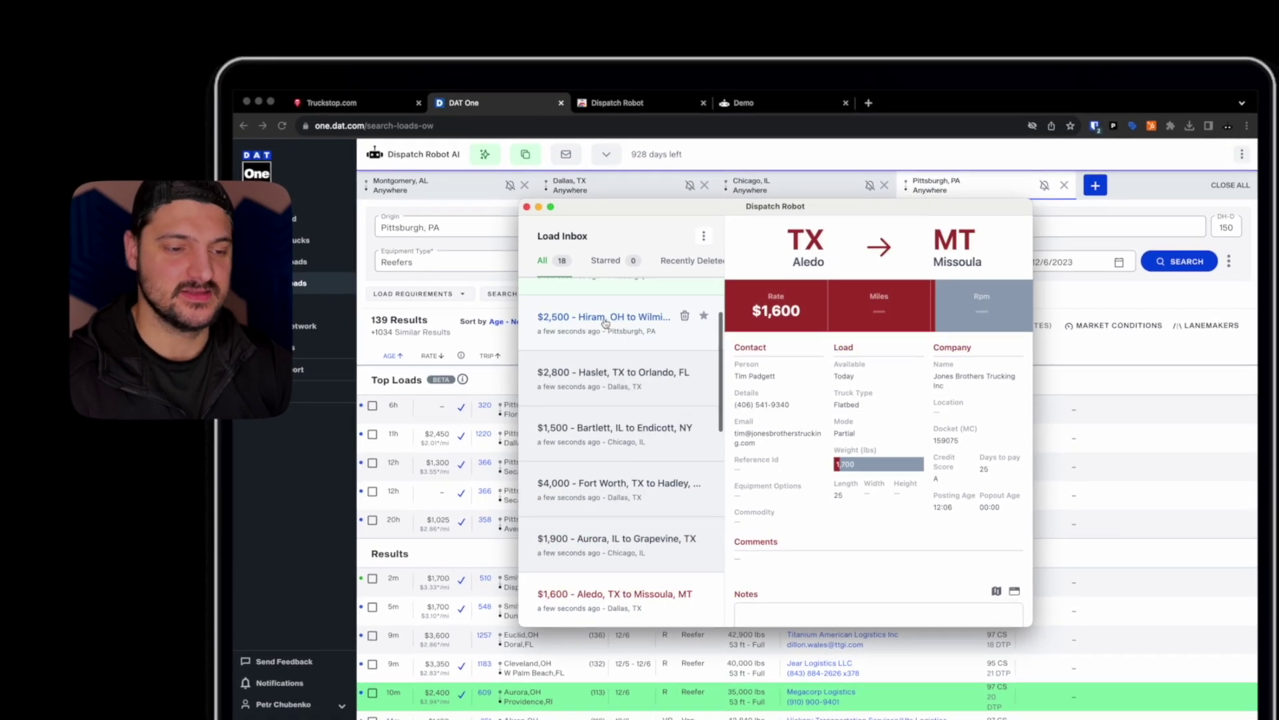
scroll(605, 323, "down", 1)
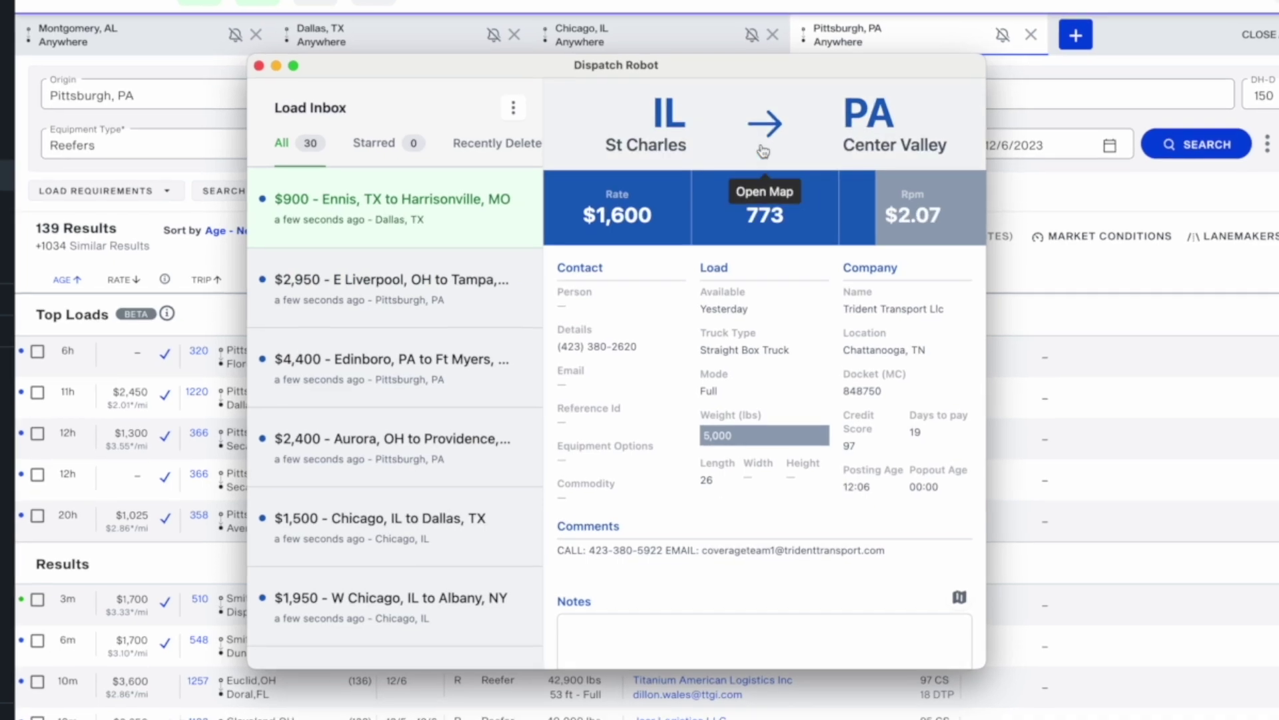
Show the Chicago to Center Valley, PA route map: 822 miles, about 12 hr 36 min
left_click(771, 134)
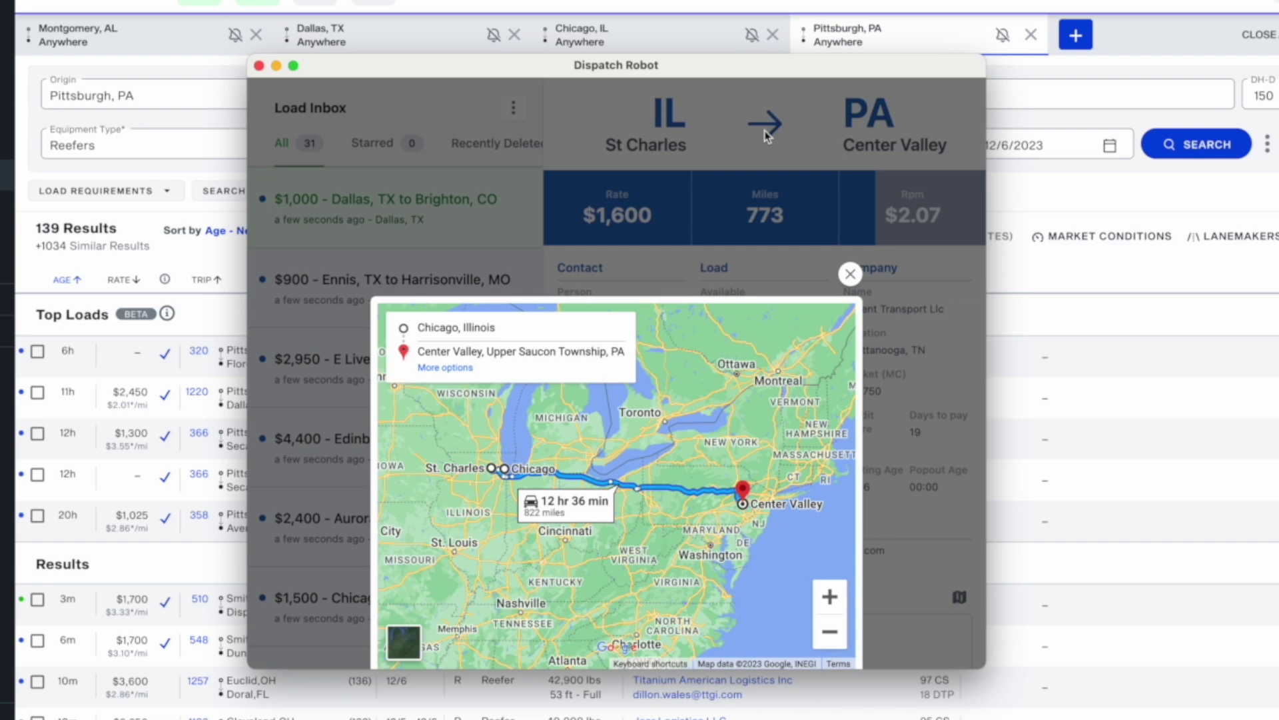
Close the route map, then try the contact phone, comment phone and comment email, dismissing each prompt
left_click(711, 216)
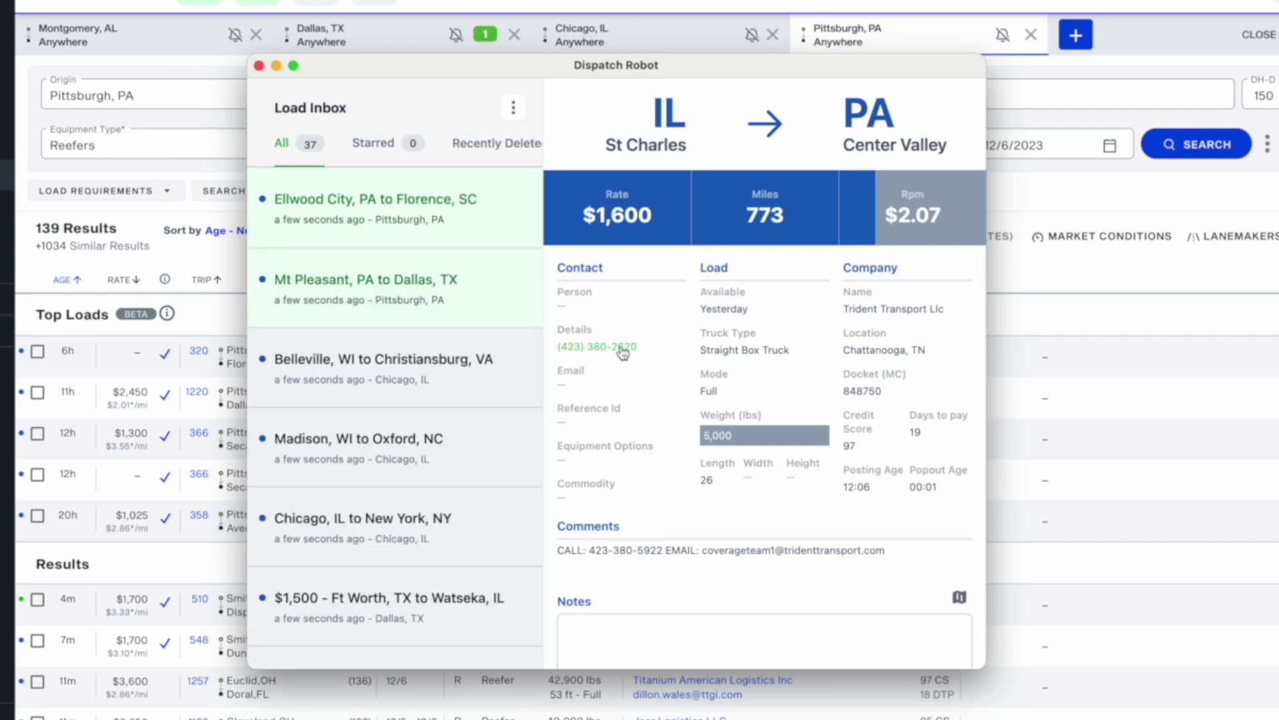
left_click(600, 349)
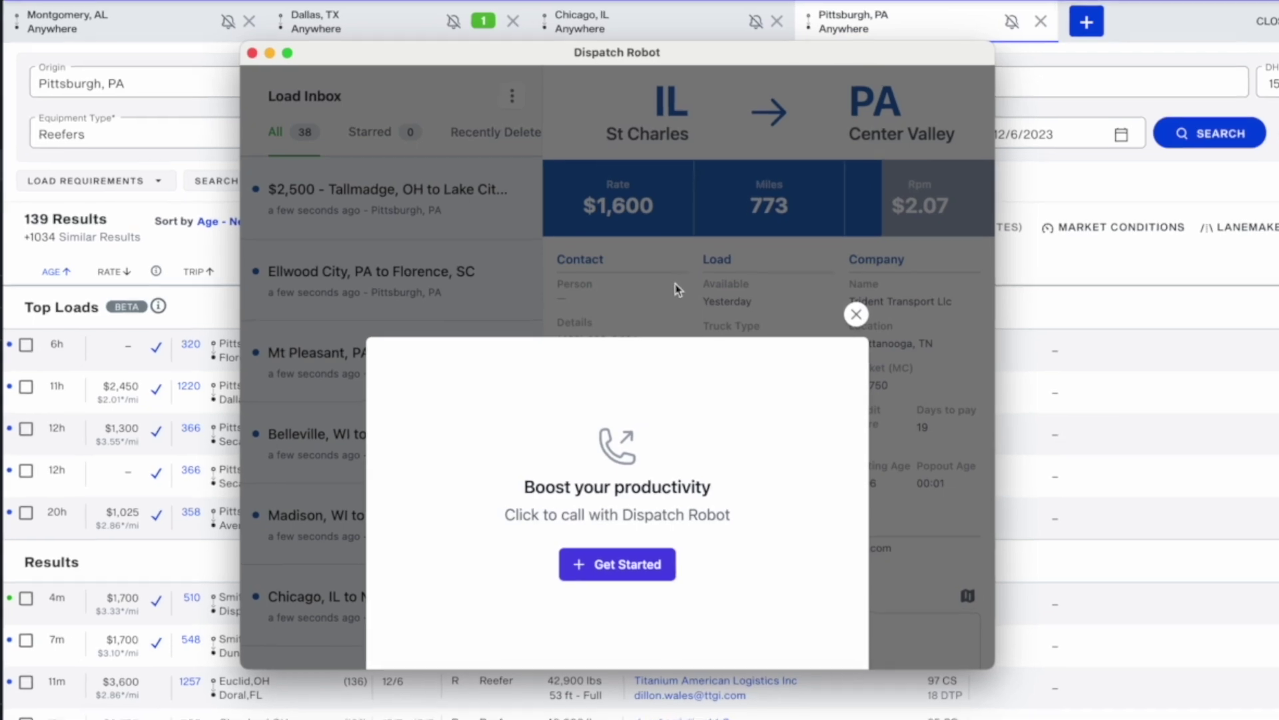
left_click(673, 291)
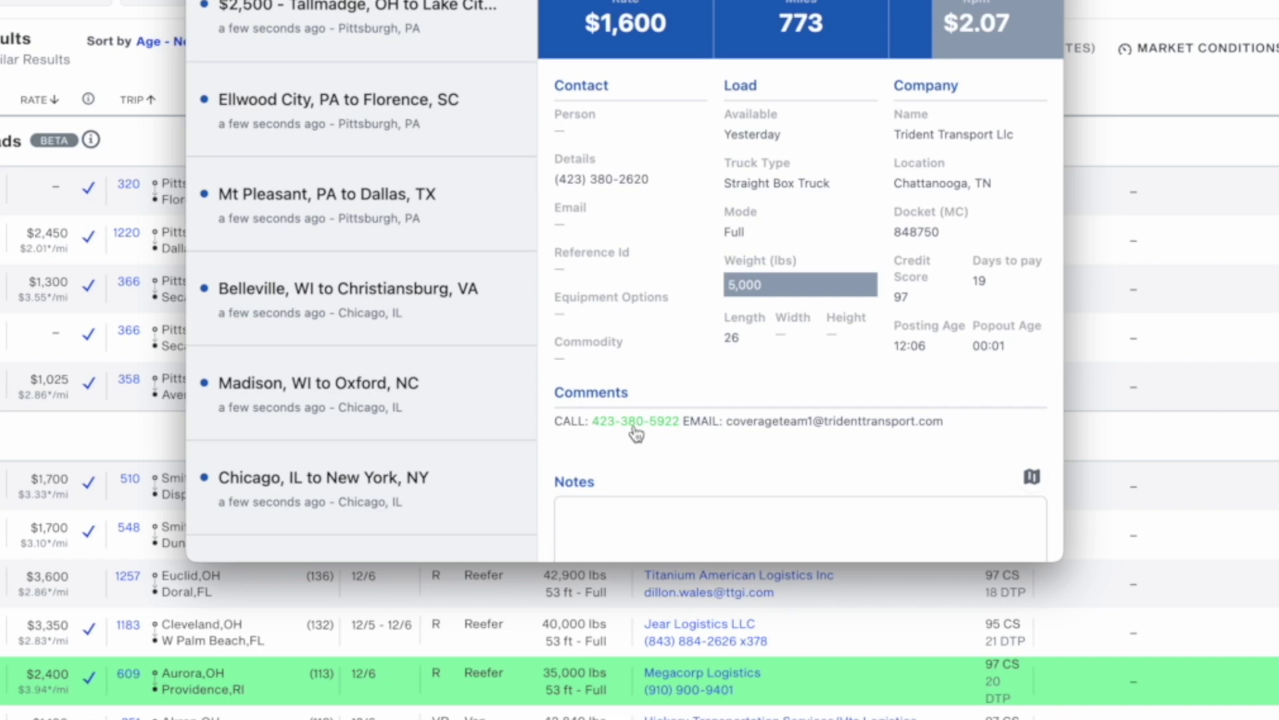
left_click(634, 427)
left_click(639, 30)
left_click(812, 425)
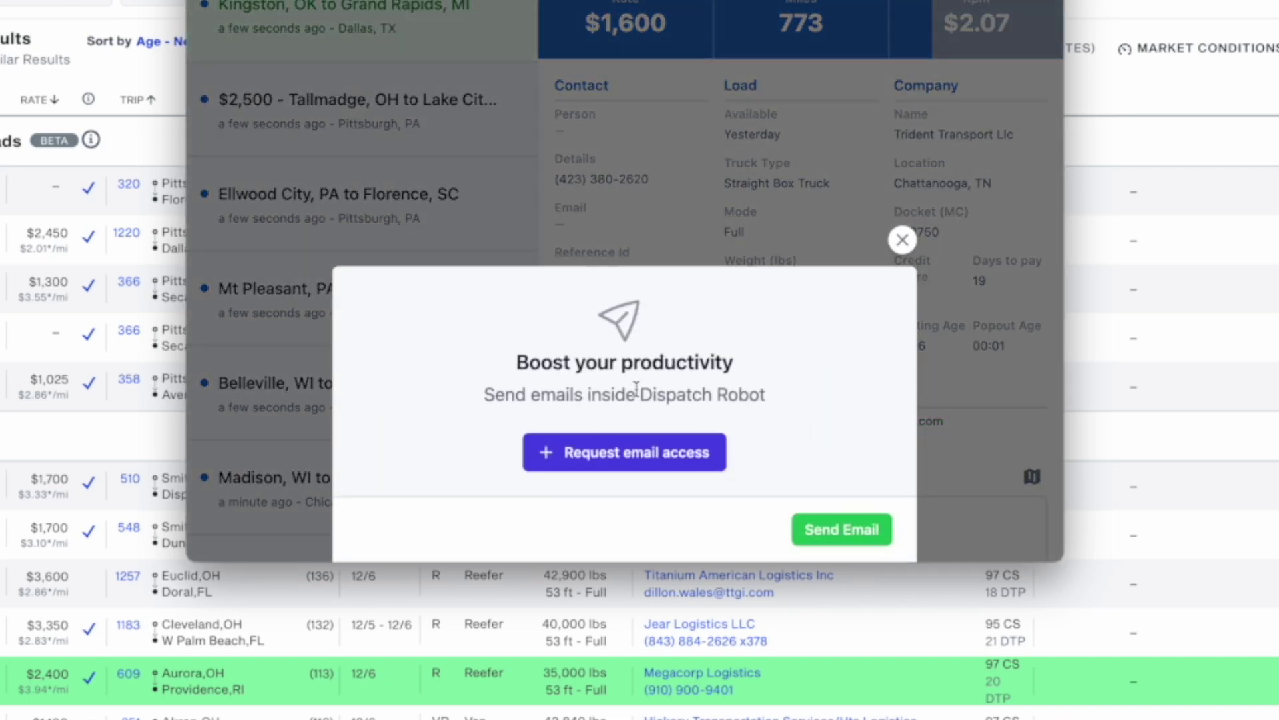
left_click(760, 168)
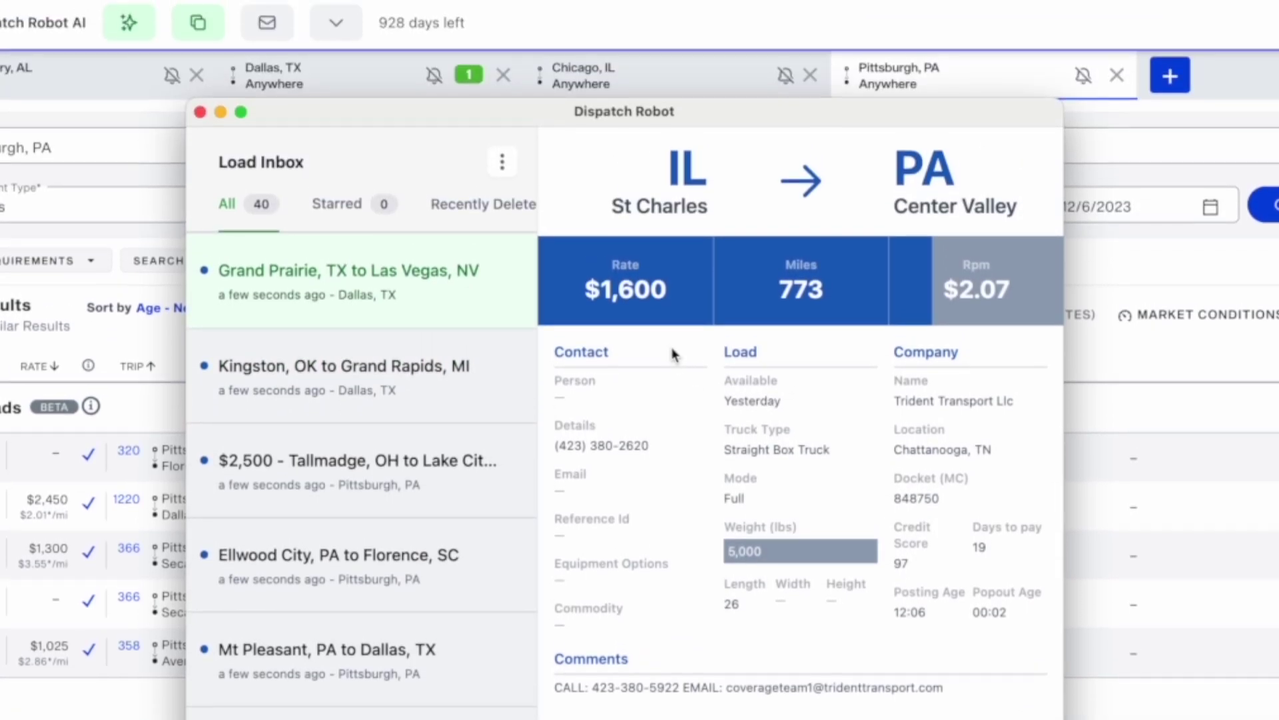
Check the load's lane rate and deadhead miles, then switch to the Dallas, TX search
left_click(657, 271)
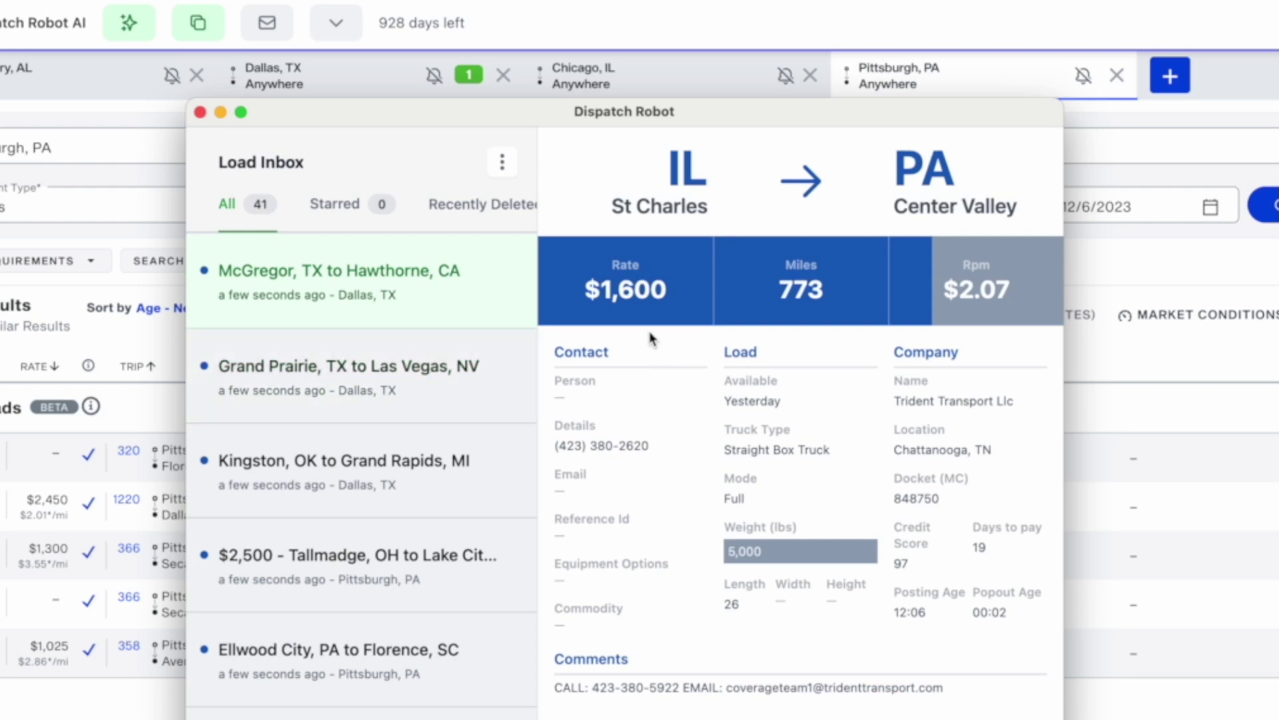
mouse_move(642, 302)
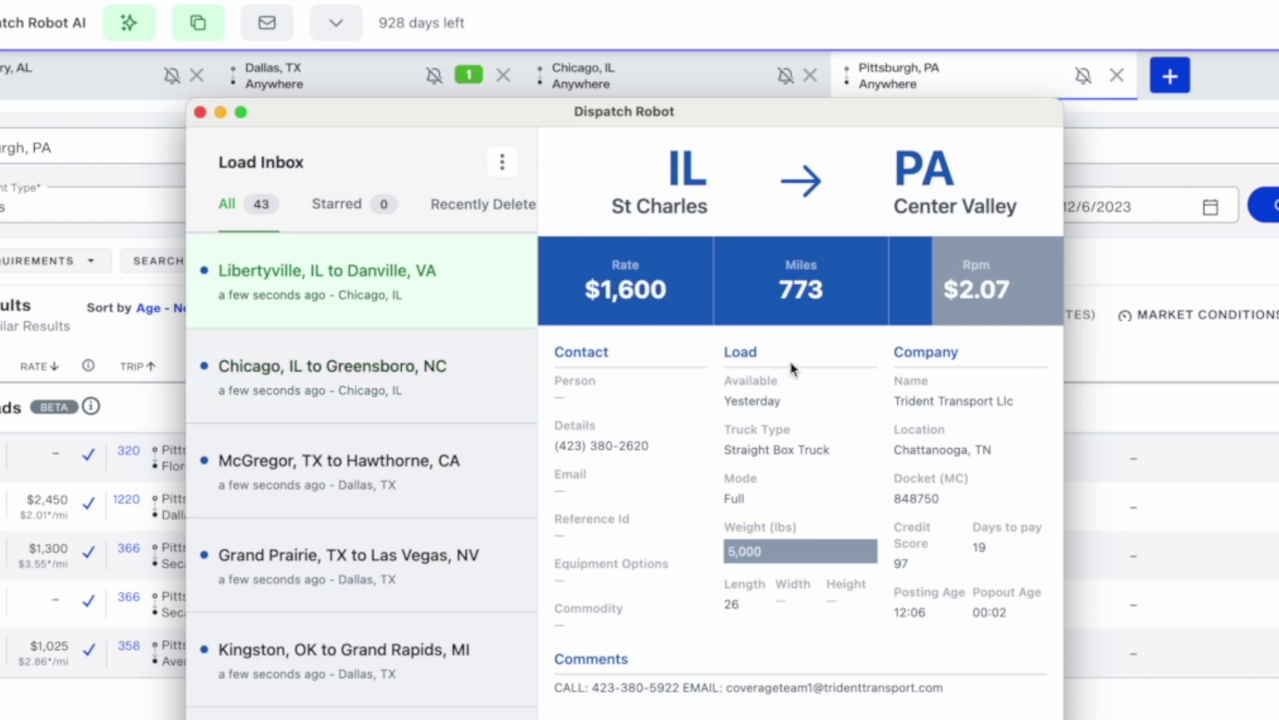
mouse_move(795, 301)
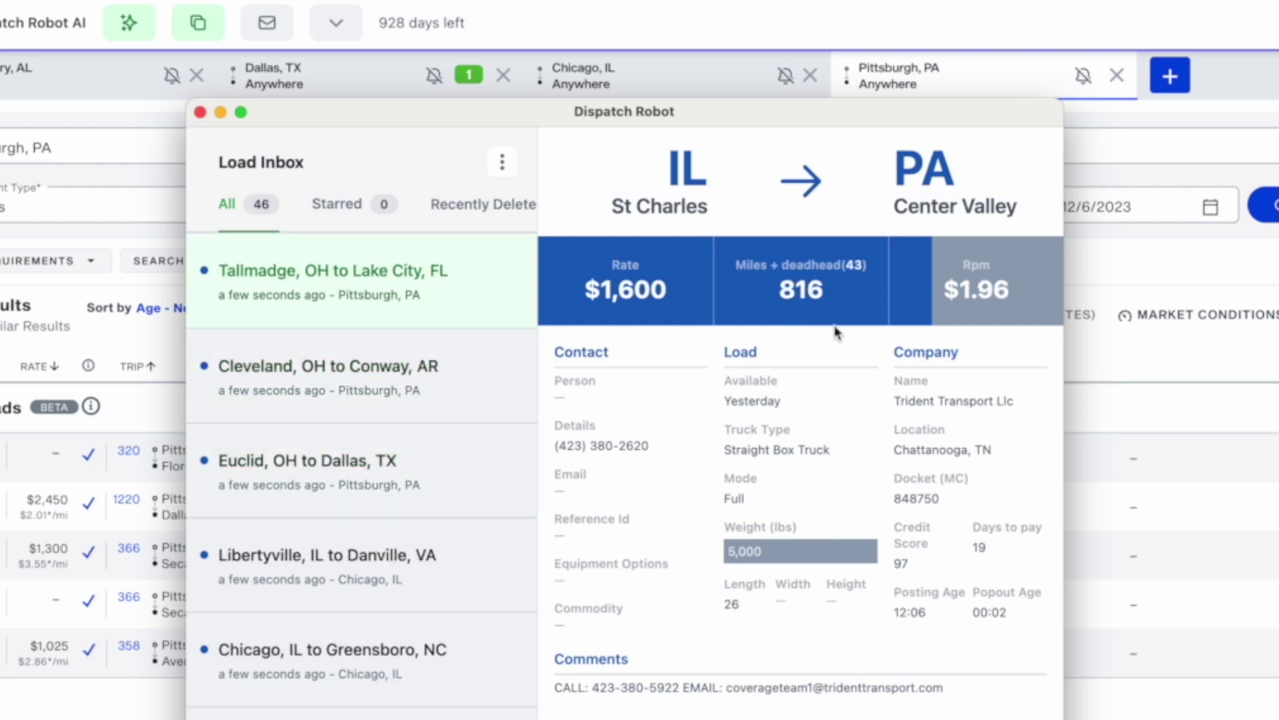
mouse_move(830, 285)
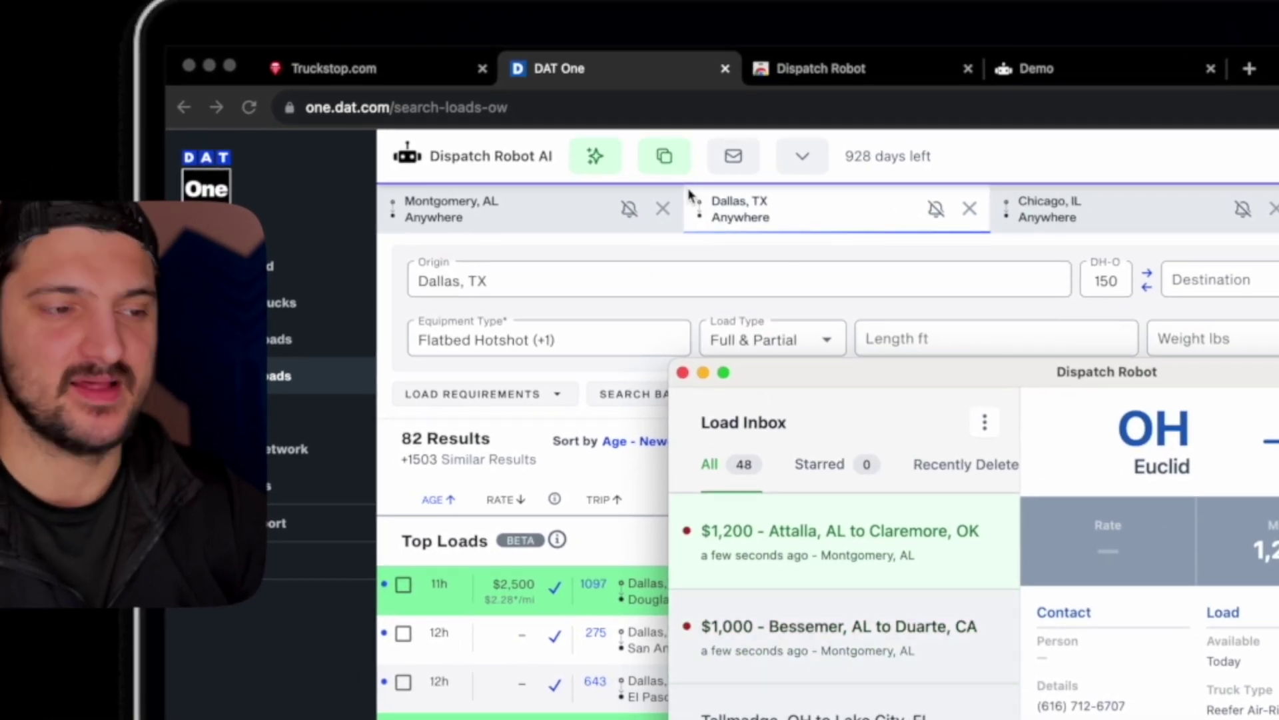
Enable Dispatch Robot email load notifications, entering the support email address
left_click(734, 160)
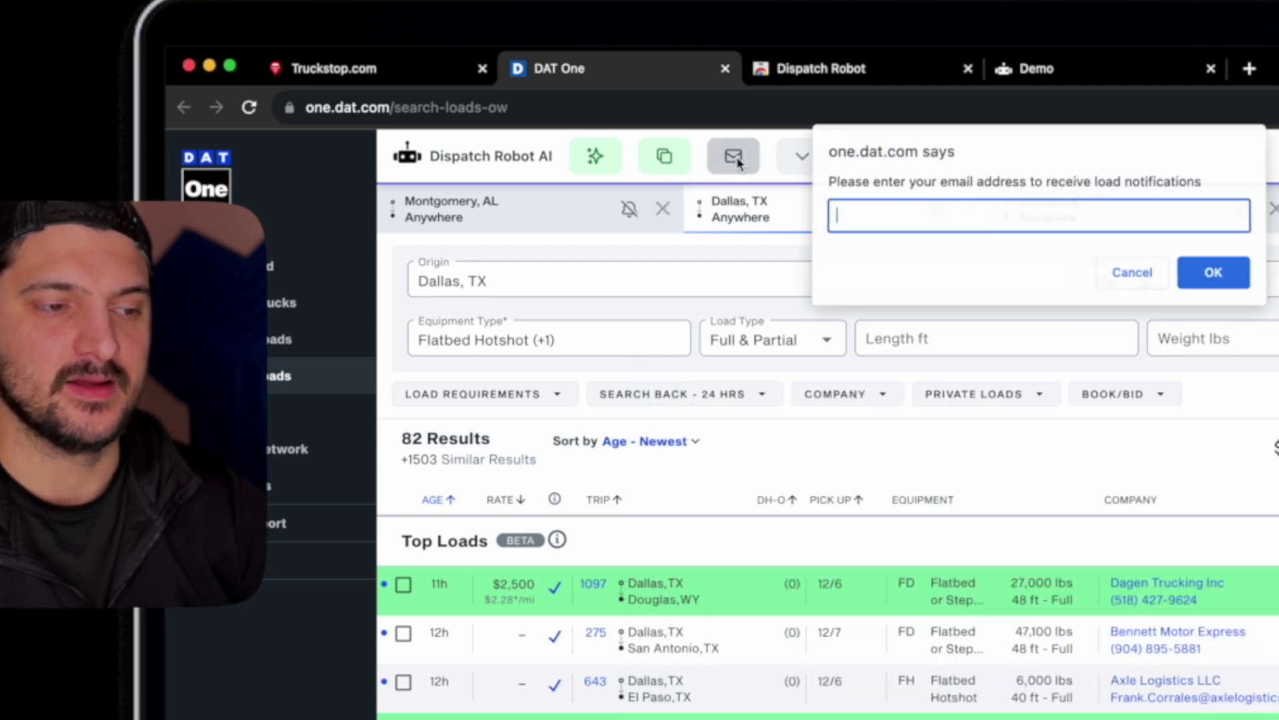
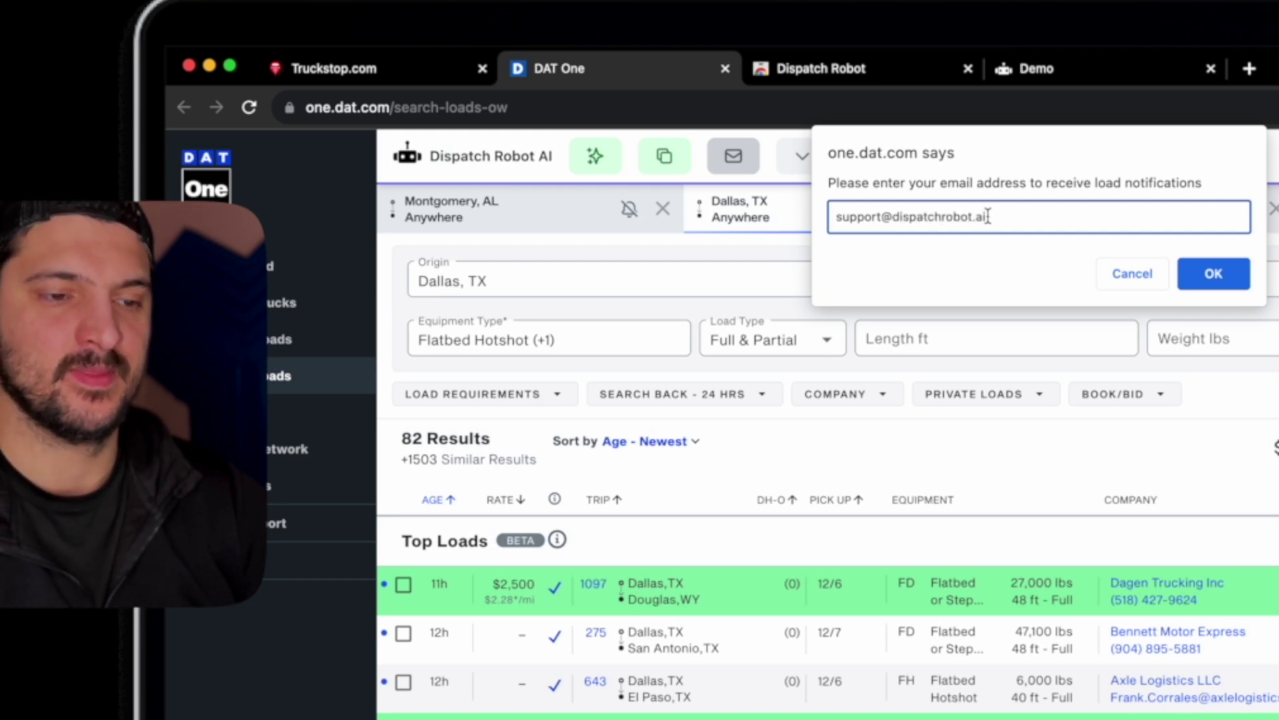
left_click(1213, 271)
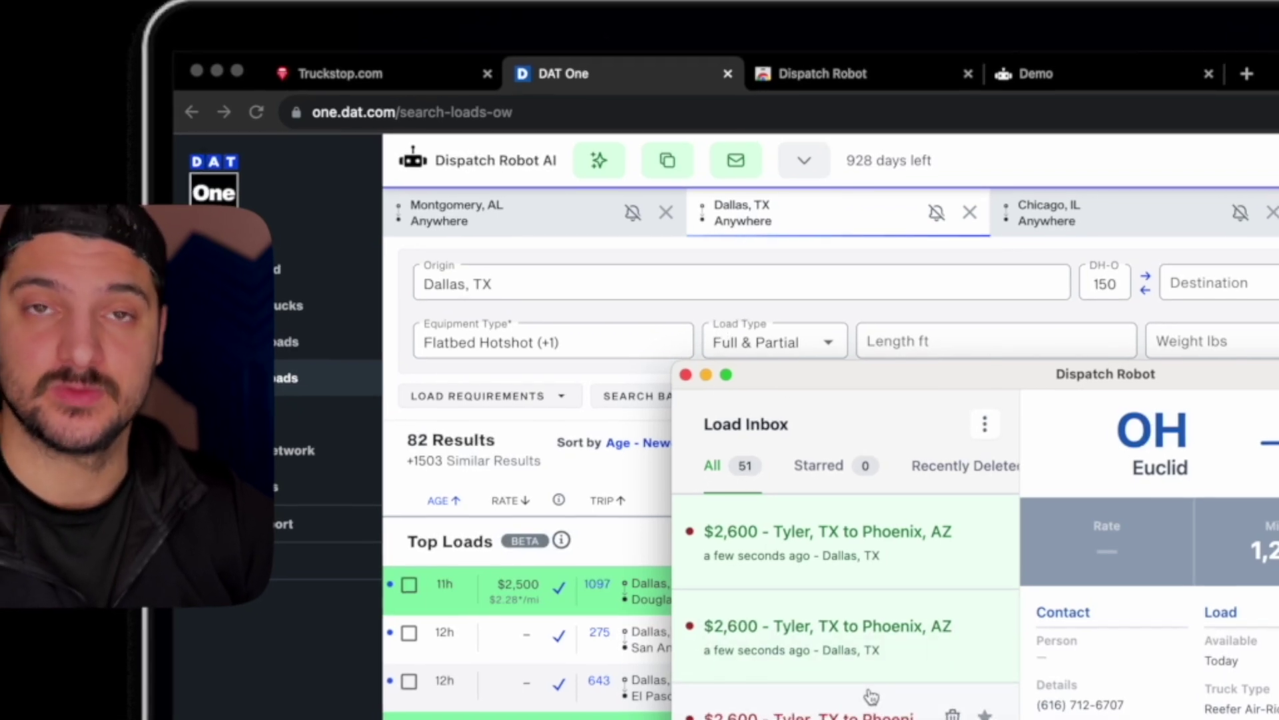
Move the Dispatch Robot inbox window up and slightly left over the DAT One load results
left_click_drag(944, 393, 824, 264)
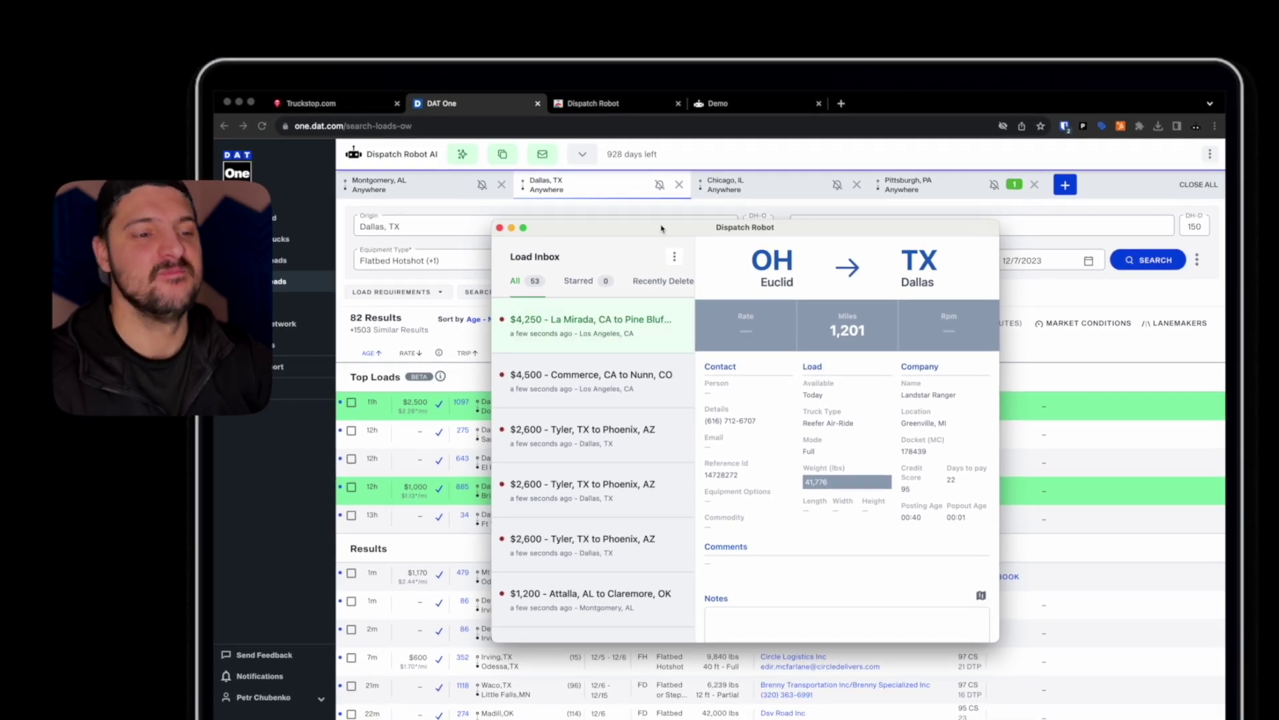
left_click_drag(662, 229, 644, 227)
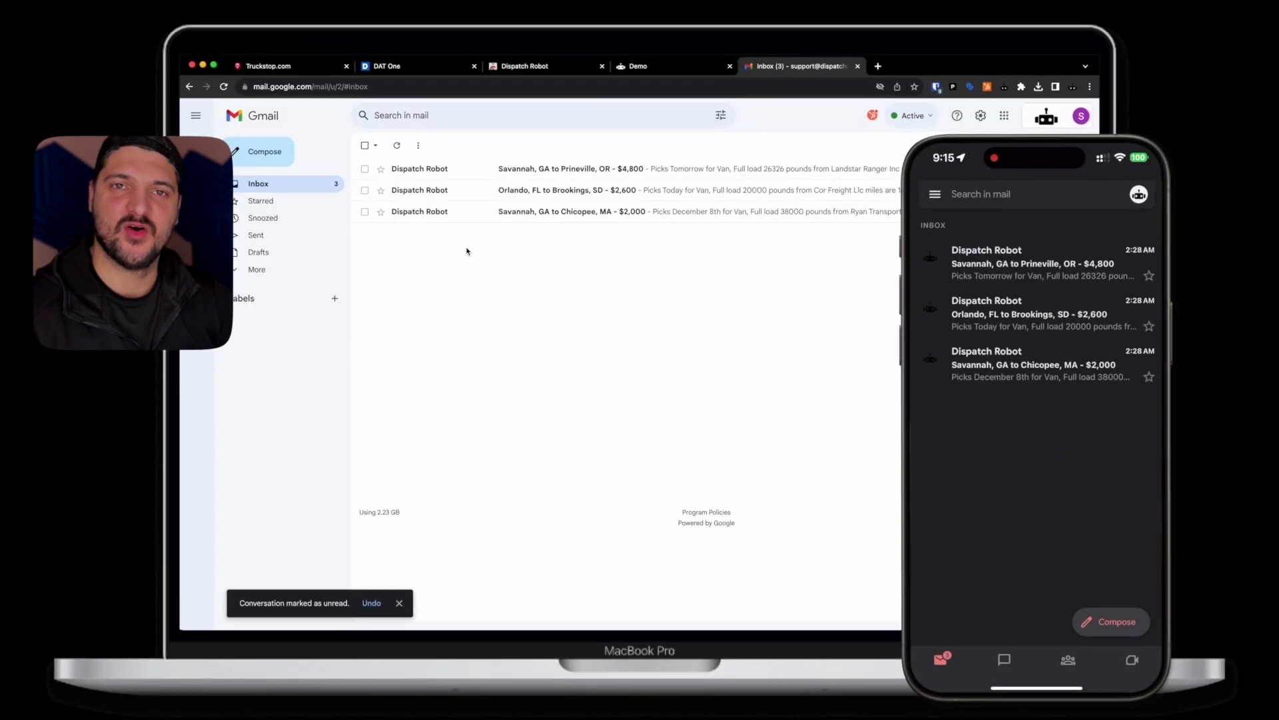
Open the Savannah, GA to Prineville, OR $4,800 email, view its route in Google Maps, then close the covering inbox window
left_click(473, 169)
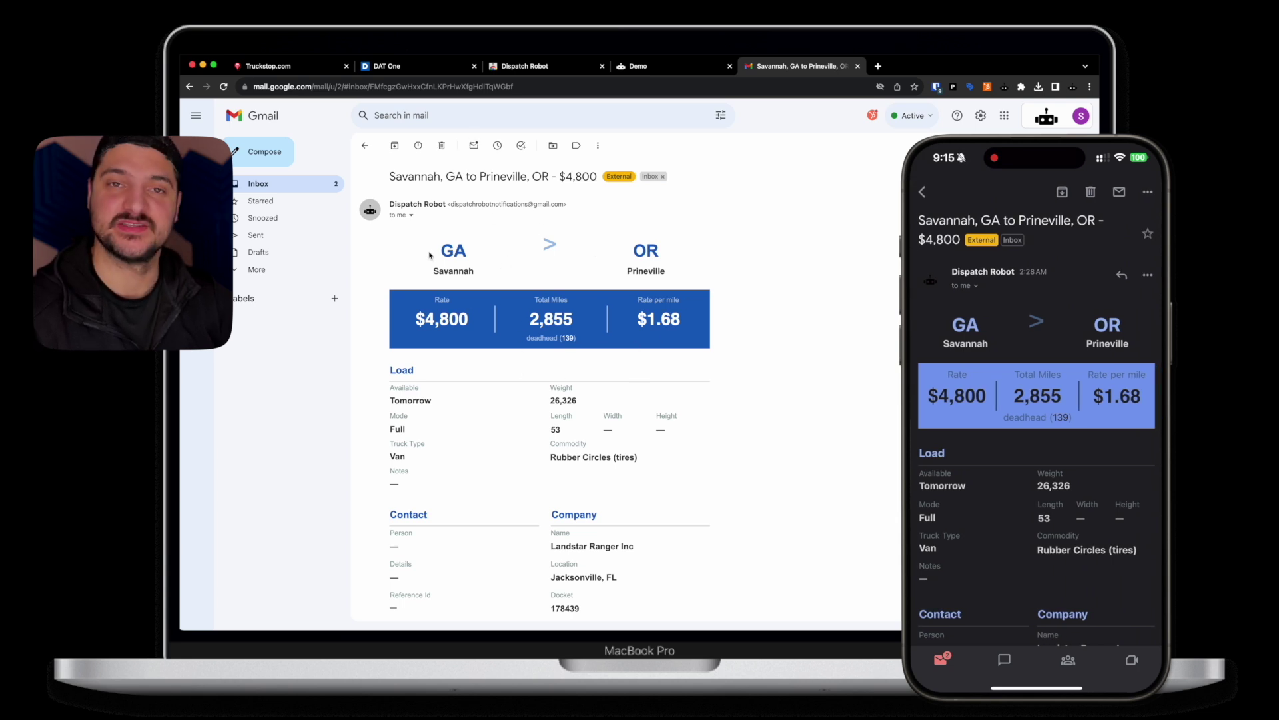
left_click(551, 247)
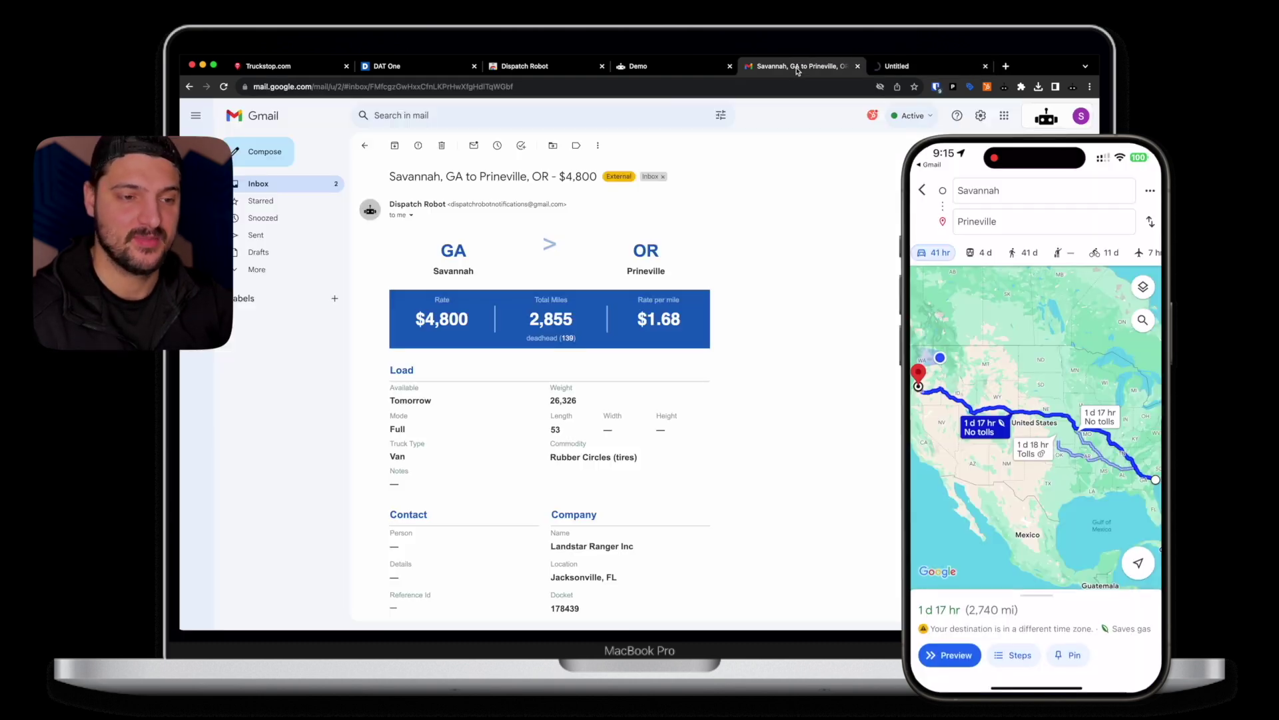
left_click(799, 66)
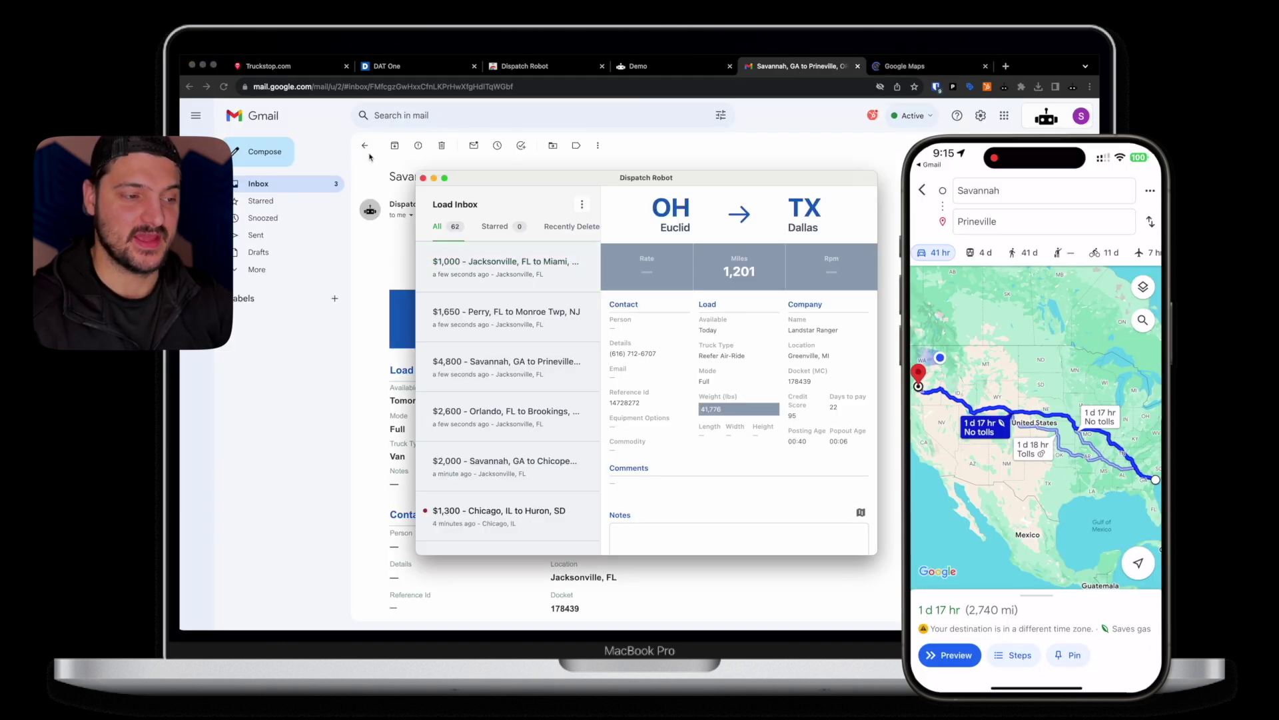
left_click(367, 151)
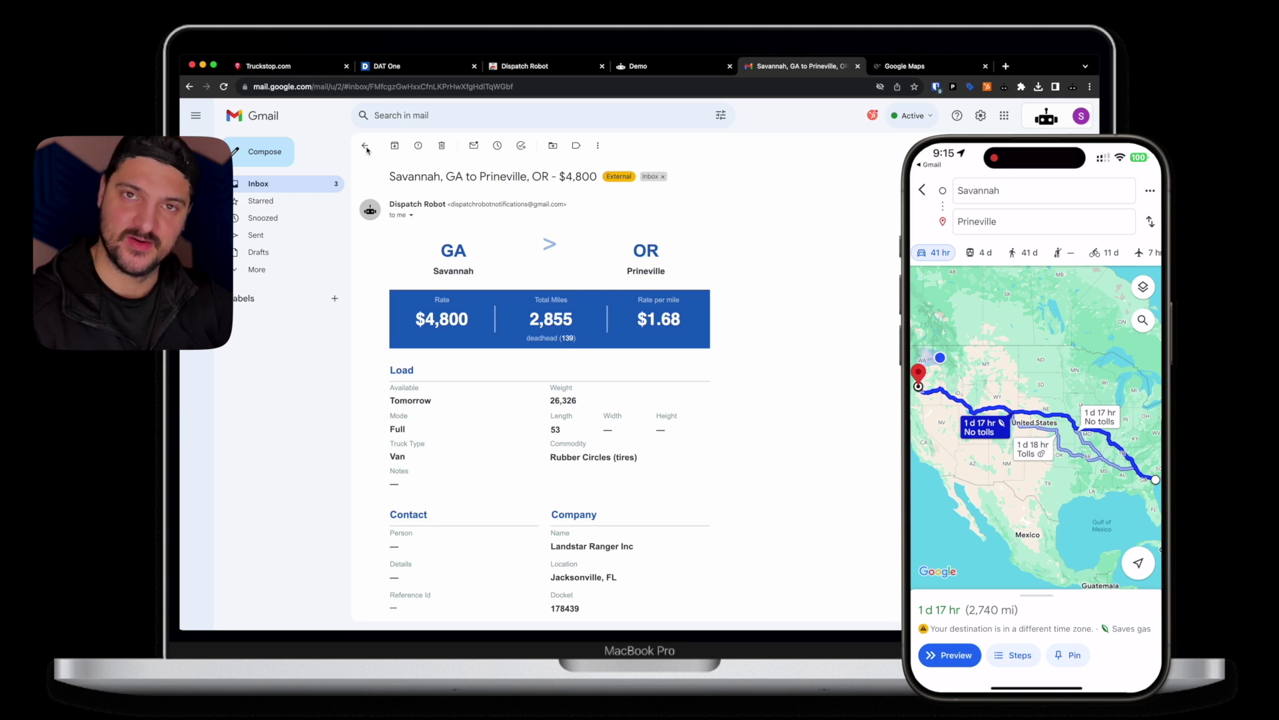